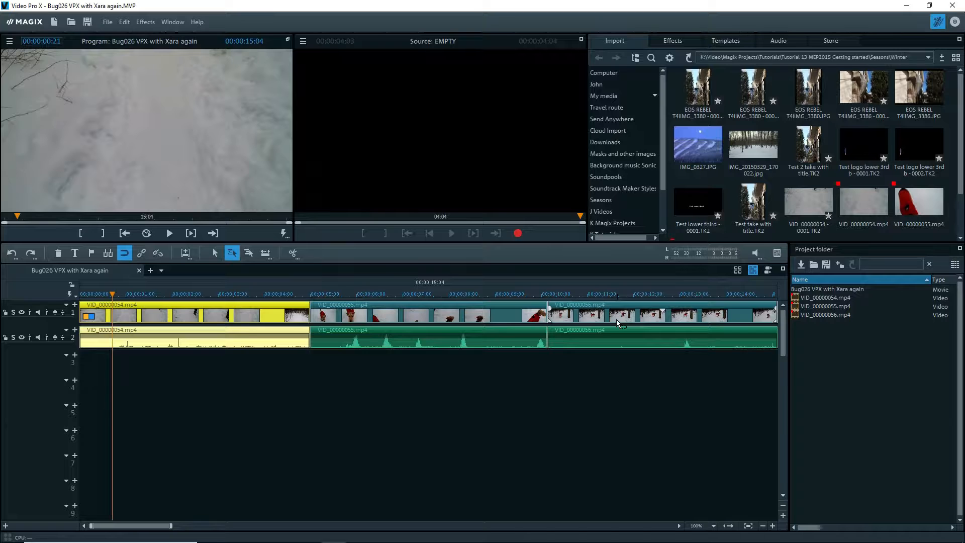
# Step: Create an overlay animation for the VID_00000054.mp4 clip in Xara Designer Pro X and hide the Page & Layer gallery
pyautogui.moveTo(111, 296)
pyautogui.mouseDown()
pyautogui.moveTo(482, 295)
pyautogui.moveTo(104, 296)
pyautogui.mouseUp()
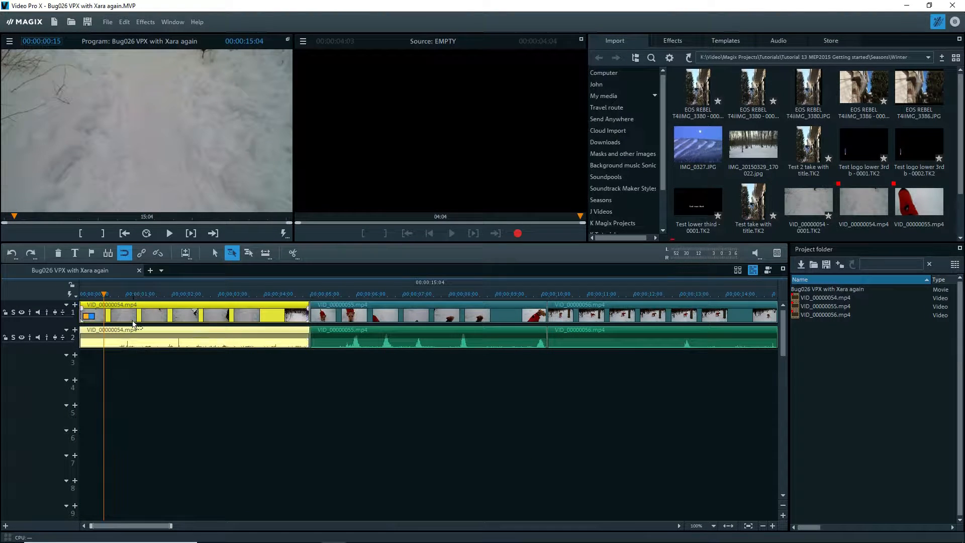
pyautogui.rightClick(132, 316)
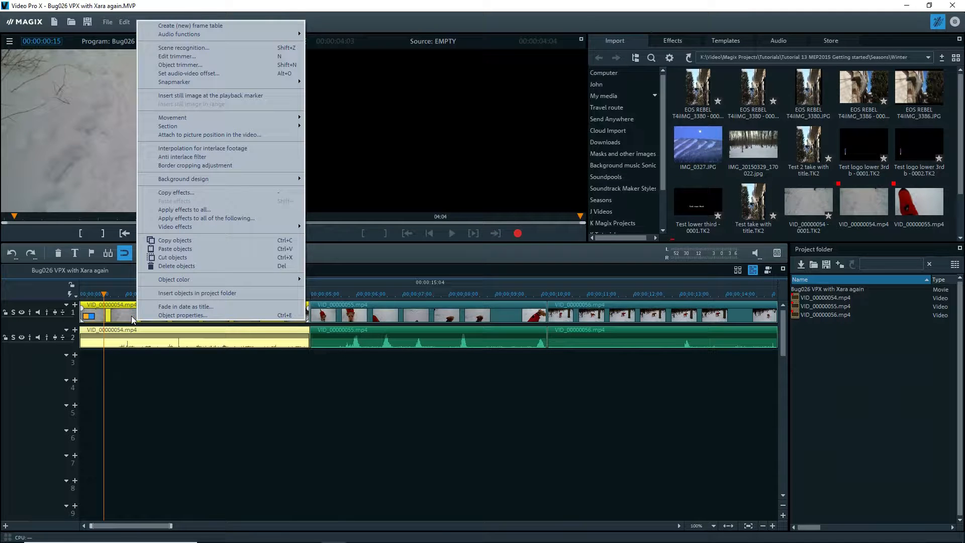
pyautogui.moveTo(207, 227)
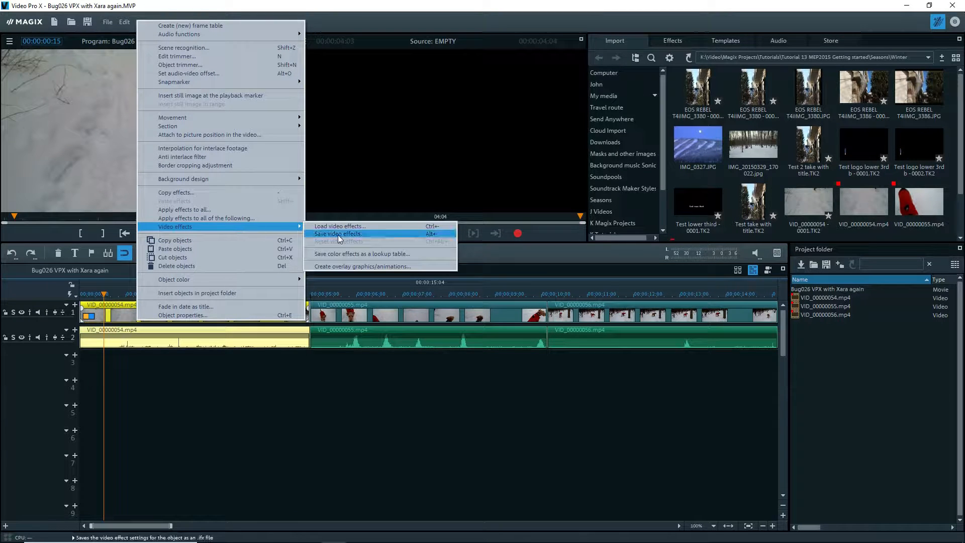
pyautogui.click(340, 267)
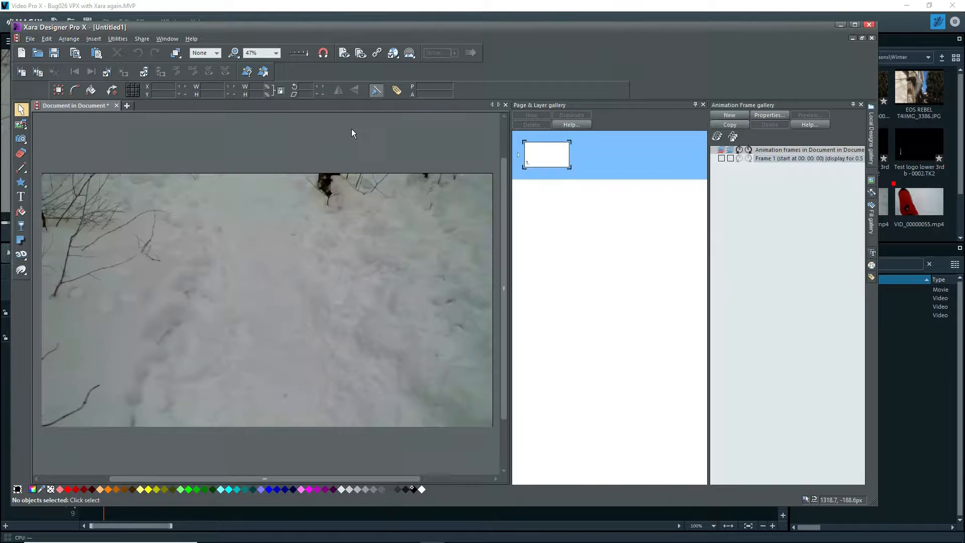
pyautogui.click(702, 105)
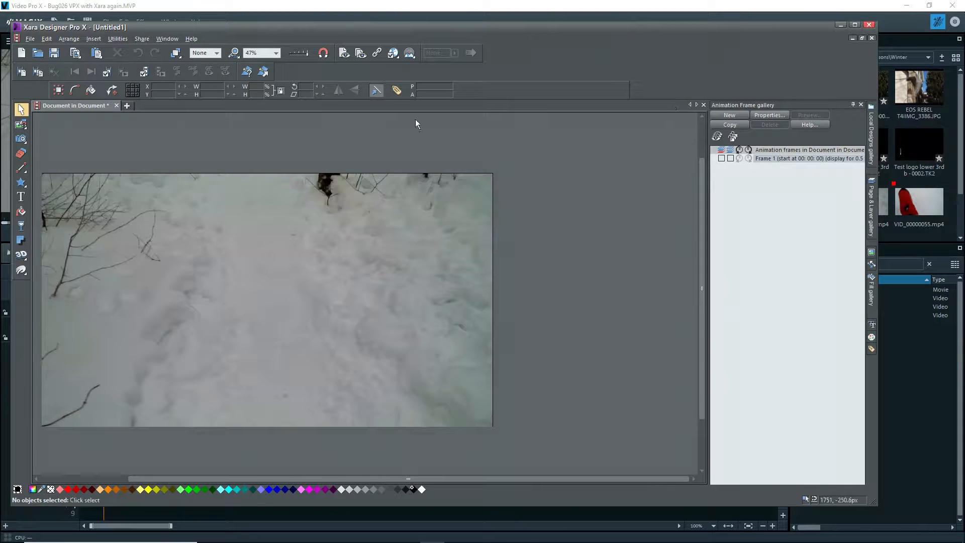
# Step: Draw a six-pointed star about 336 px in size near the picture's upper left corner and fill it yellow
pyautogui.moveTo(25, 273)
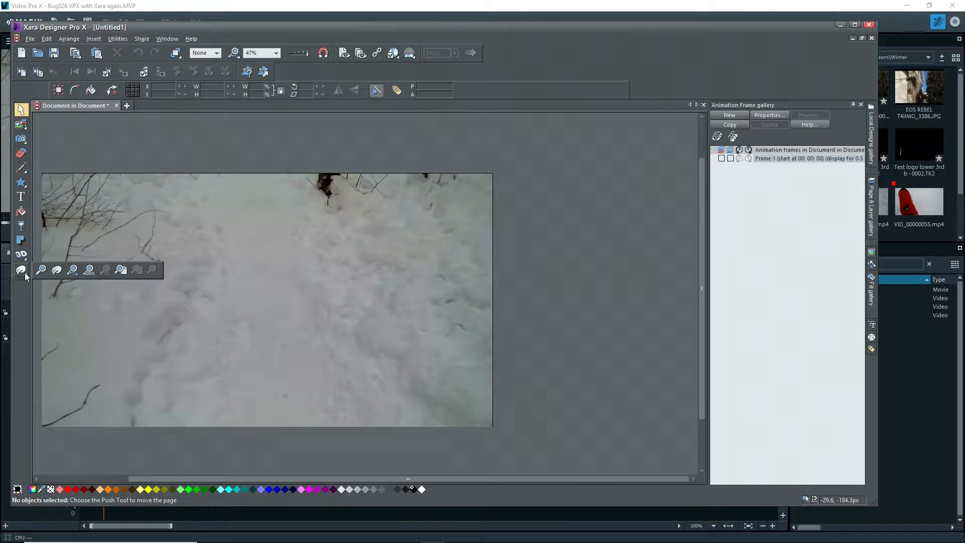
pyautogui.click(21, 183)
pyautogui.moveTo(112, 226); pyautogui.dragTo(145, 250)
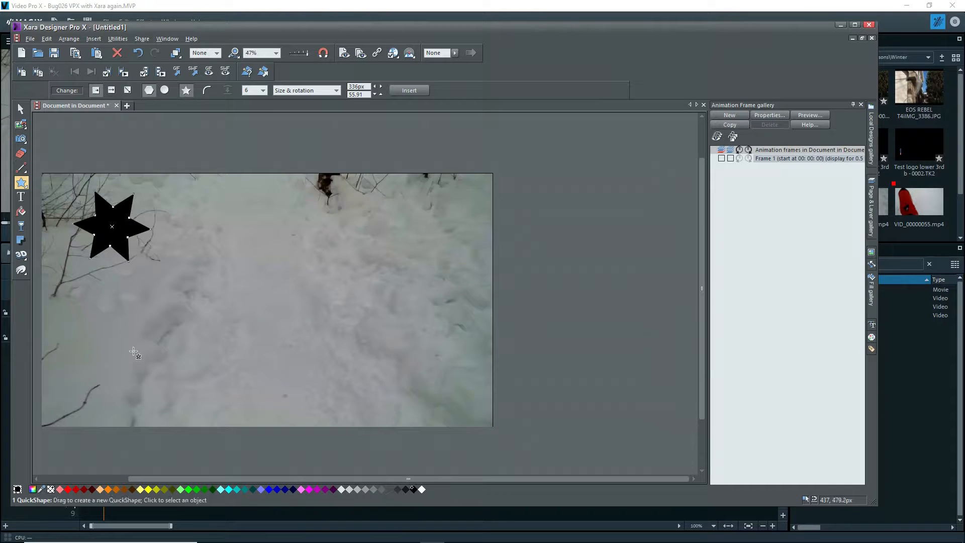
pyautogui.click(147, 490)
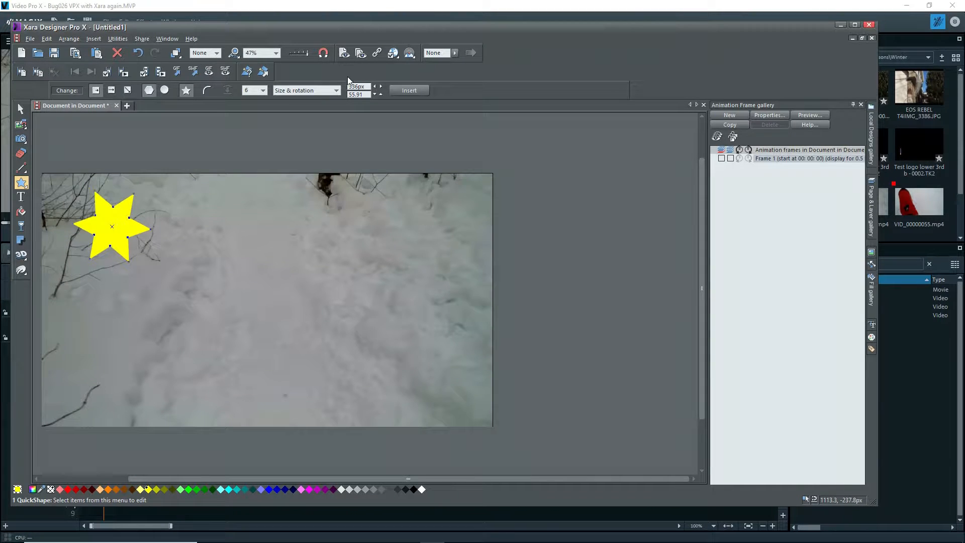
# Step: Select the yellow star and apply the object name "star" to it
pyautogui.click(19, 111)
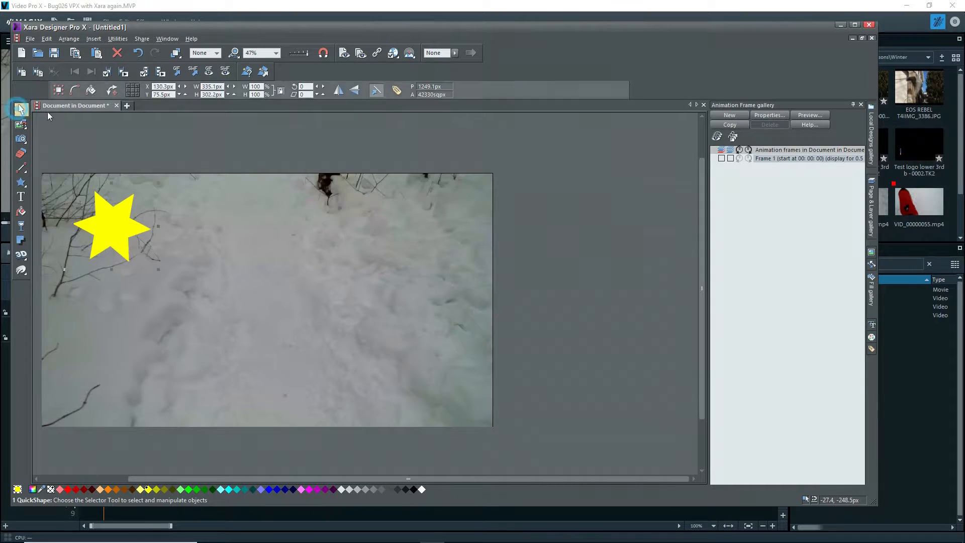
pyautogui.click(397, 90)
pyautogui.write('star')
pyautogui.press('Return')
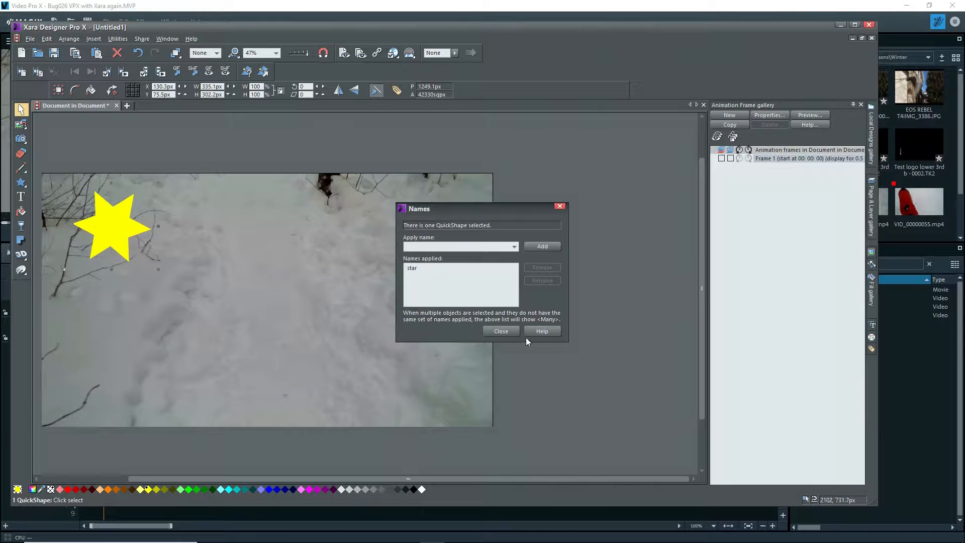
pyautogui.click(502, 330)
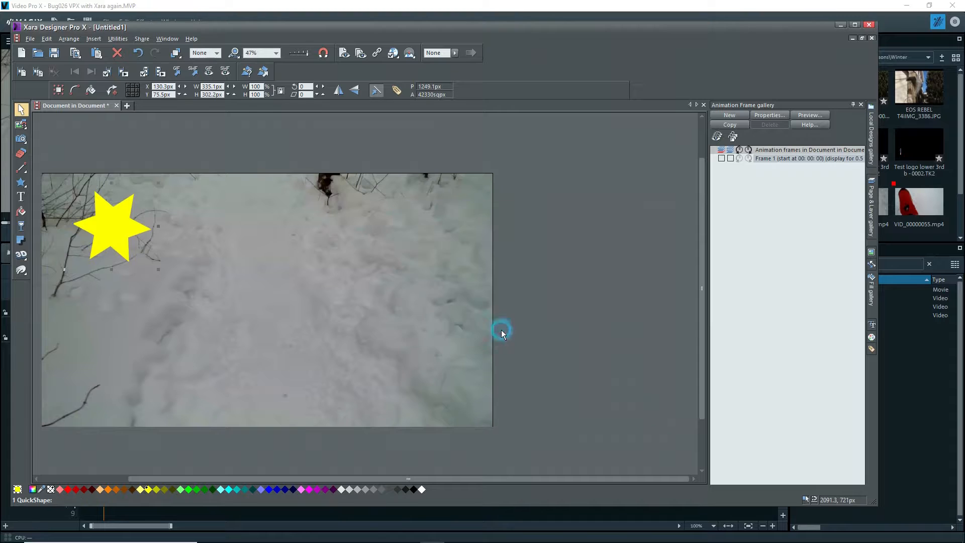
# Step: Copy the first animation frame, move the star to the upper middle of the picture and recolour it magenta
pyautogui.click(727, 125)
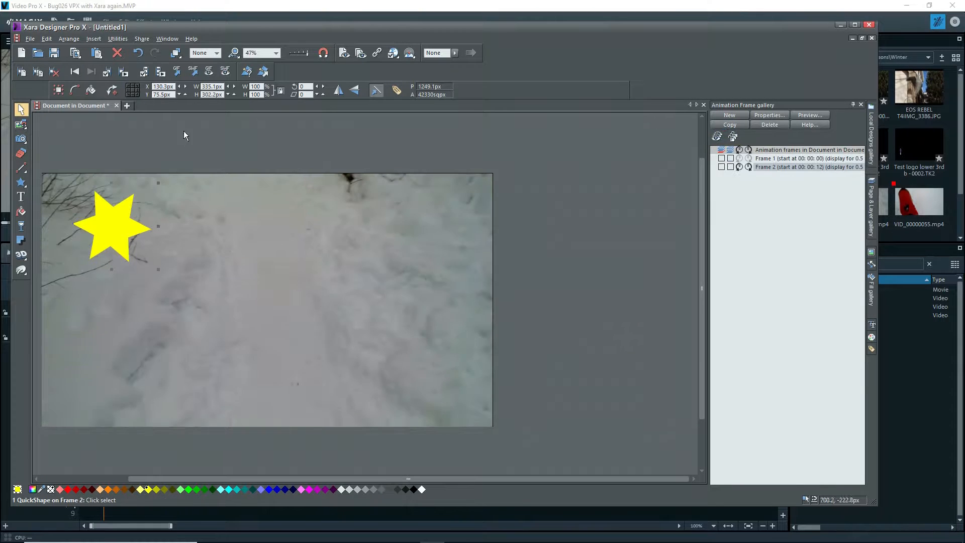
pyautogui.moveTo(104, 220); pyautogui.dragTo(283, 217)
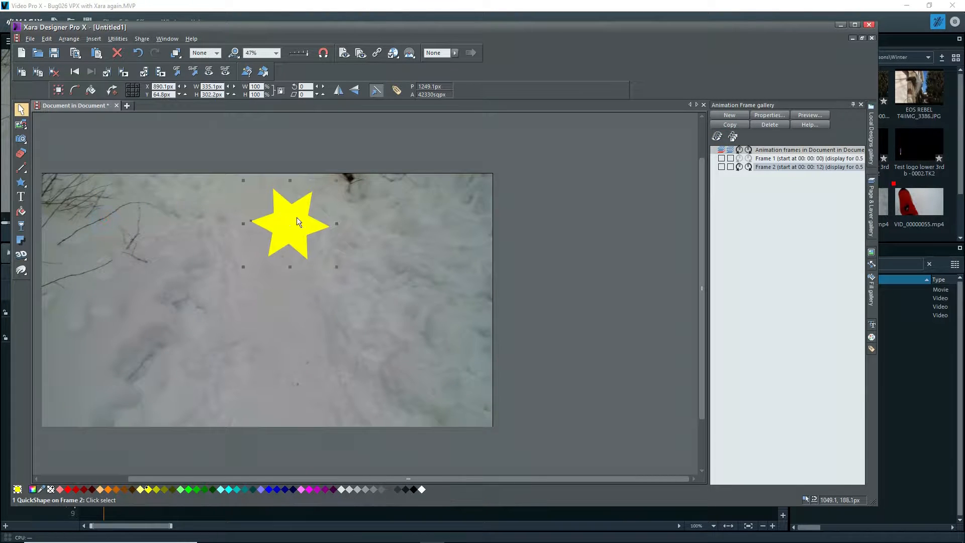
pyautogui.click(308, 489)
# Step: Copy the second animation frame, move the star to the picture's lower right area and recolour it blue
pyautogui.click(727, 124)
pyautogui.moveTo(291, 227); pyautogui.dragTo(366, 339)
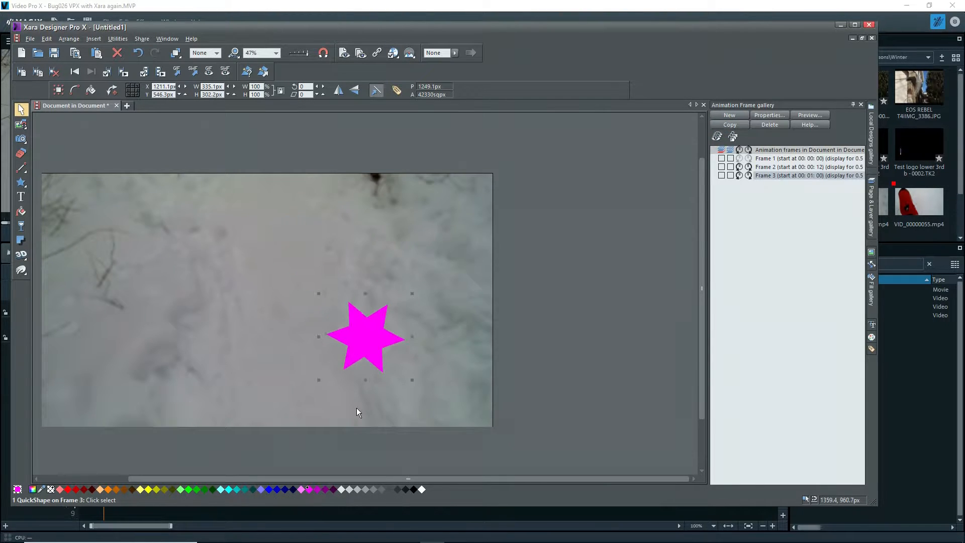
pyautogui.click(268, 489)
# Step: Copy the third frame, move the star to the lower left, recolour it light green and enlarge it to about 613 × 553 px
pyautogui.click(730, 125)
pyautogui.moveTo(370, 339); pyautogui.dragTo(113, 375)
pyautogui.click(180, 489)
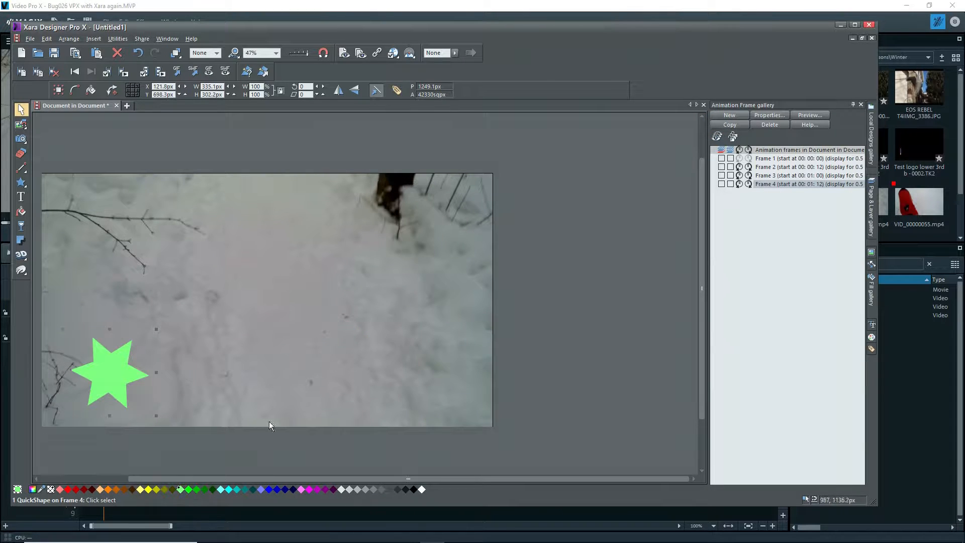
pyautogui.moveTo(156, 329); pyautogui.dragTo(222, 270)
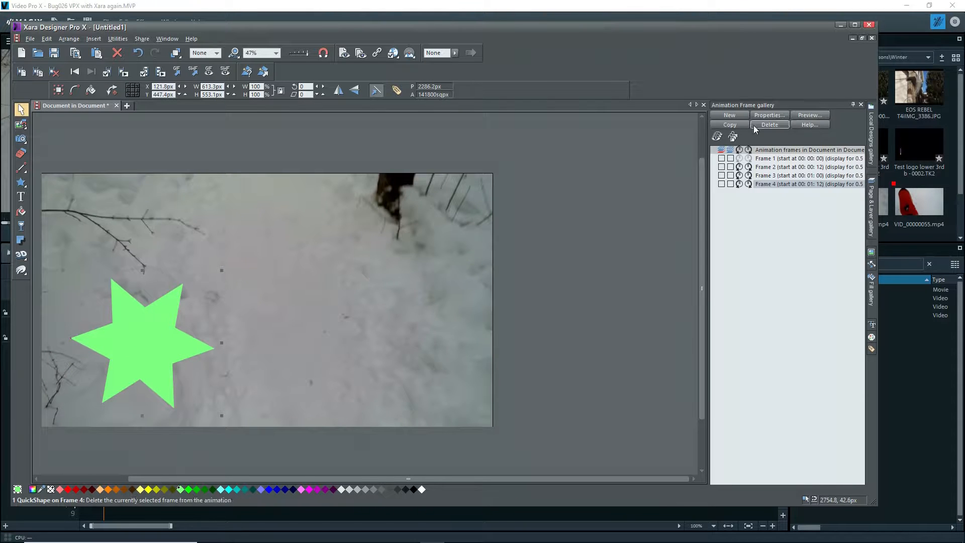
# Step: Copy the light green star's frame repeatedly up to frame 9, then return to Video Pro X and scrub through the overlay animation
pyautogui.click(731, 126)
pyautogui.click(731, 125)
pyautogui.click(731, 126)
pyautogui.click(731, 126)
pyautogui.click(731, 126)
pyautogui.click(731, 126)
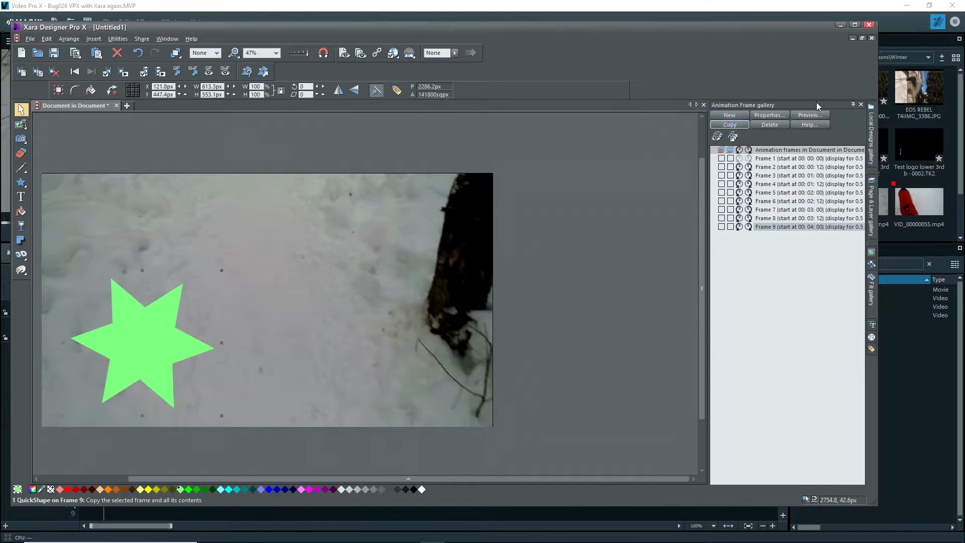
pyautogui.click(868, 24)
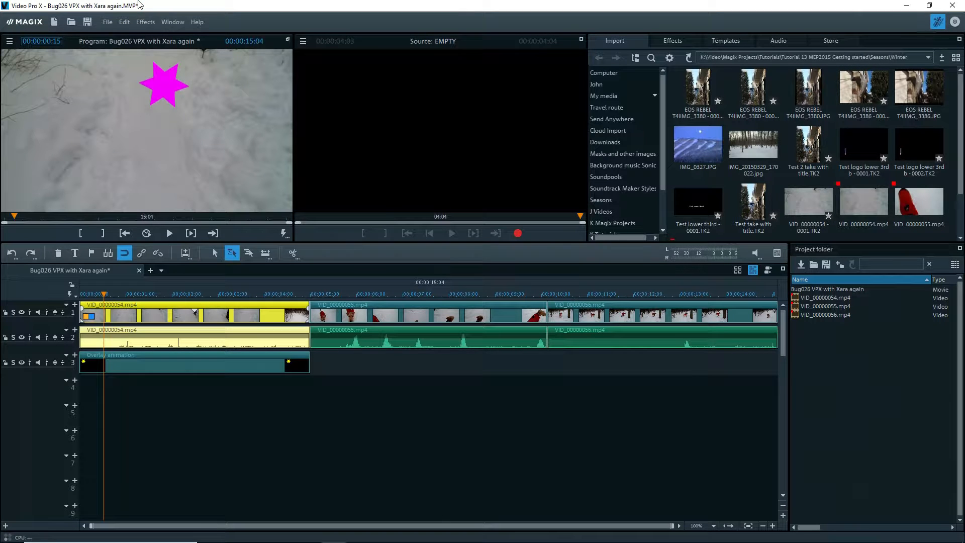
pyautogui.moveTo(103, 294); pyautogui.dragTo(208, 294)
# Step: Place the playback marker at 00:00:05:11 and create an overlay animation for the VID_00000055.mp4 clip in Xara Designer Pro X
pyautogui.click(328, 294)
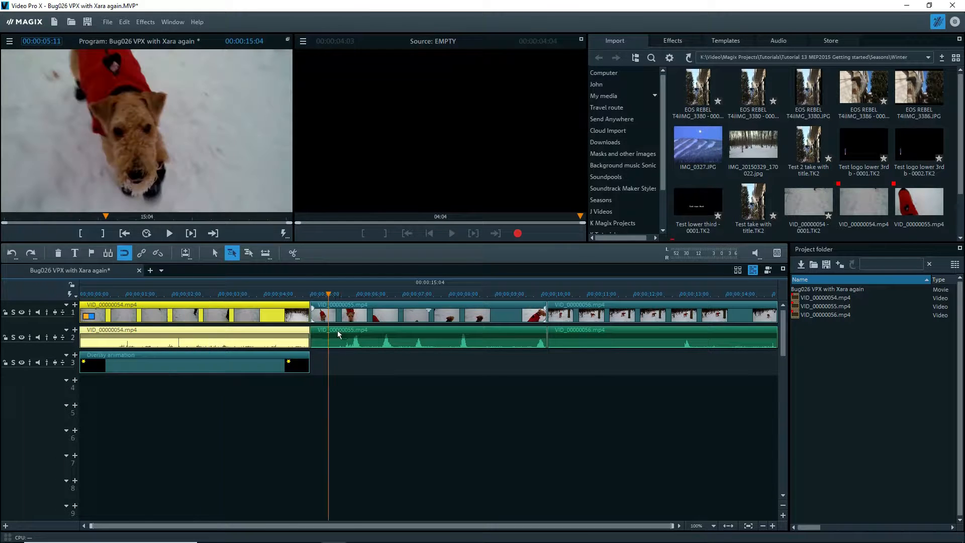
pyautogui.rightClick(337, 314)
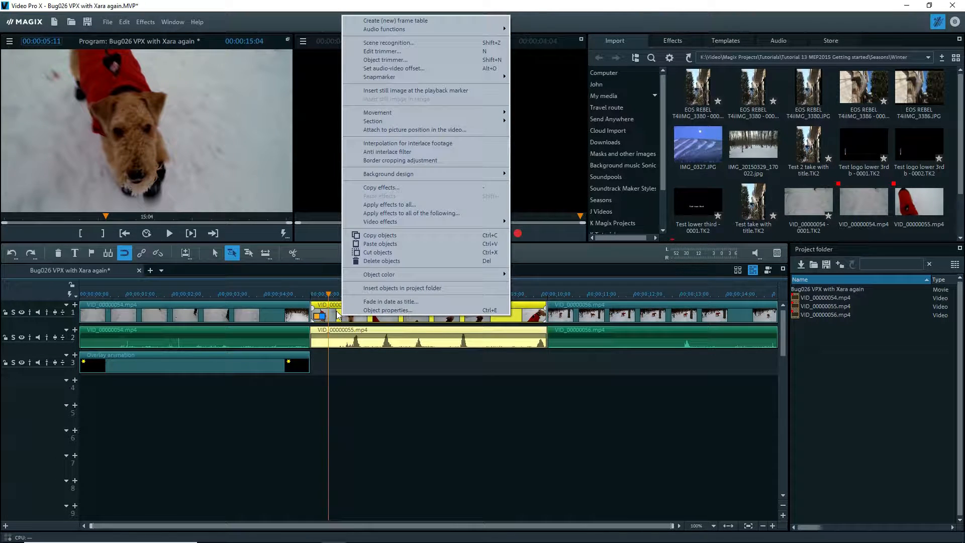
pyautogui.moveTo(397, 222)
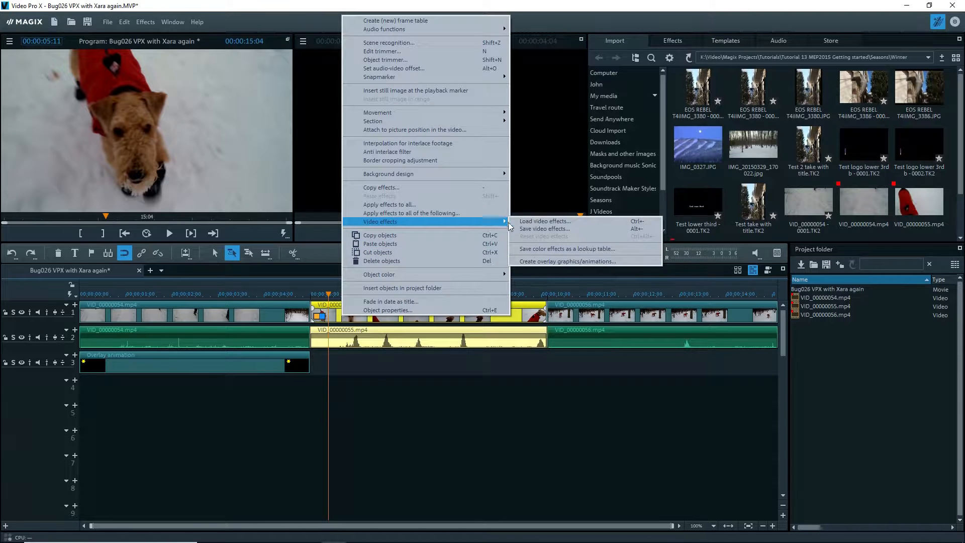
pyautogui.click(532, 261)
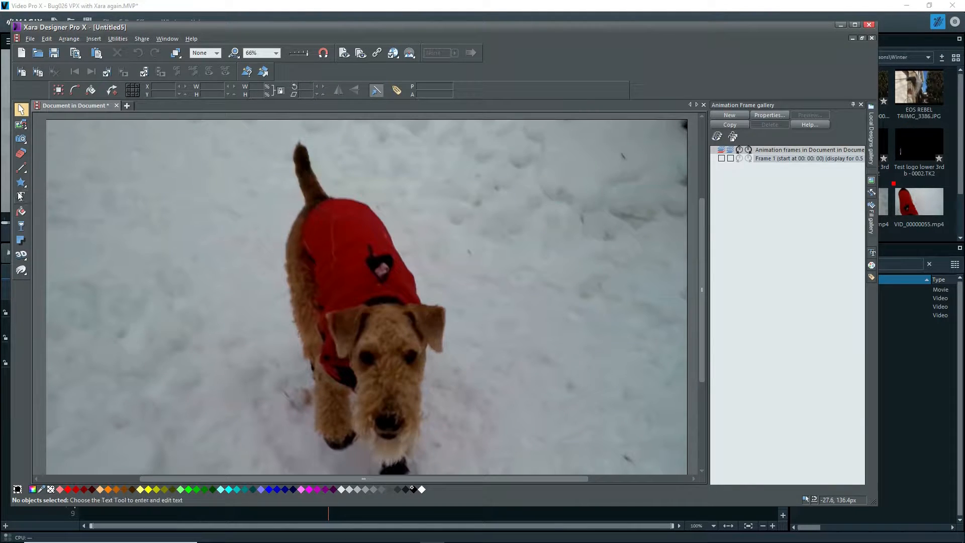
# Step: Draw a rectangle about 376 × 257 px at the picture's upper left and give it a horizontal white-to-black linear fill
pyautogui.click(41, 182)
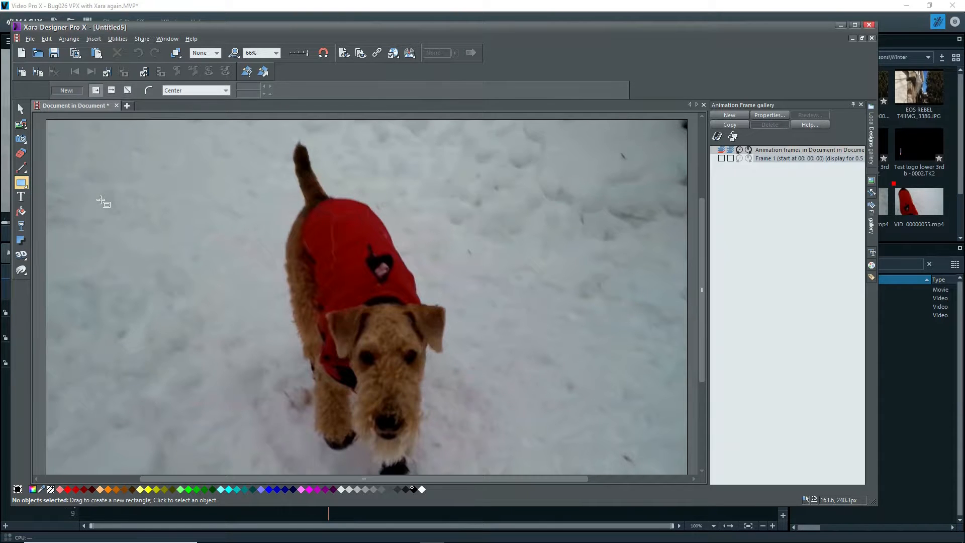
pyautogui.moveTo(99, 189)
pyautogui.mouseDown()
pyautogui.moveTo(166, 224)
pyautogui.moveTo(224, 275)
pyautogui.mouseUp()
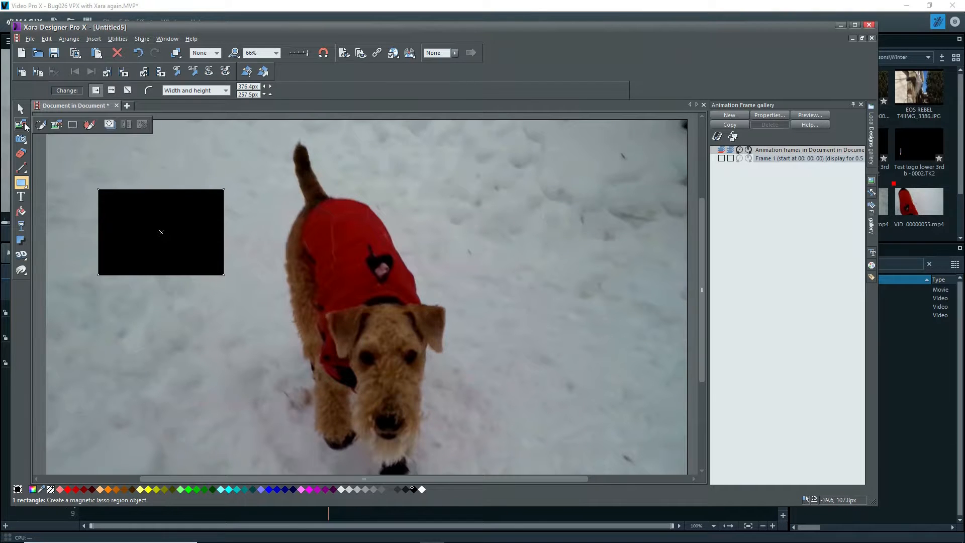
pyautogui.moveTo(20, 171)
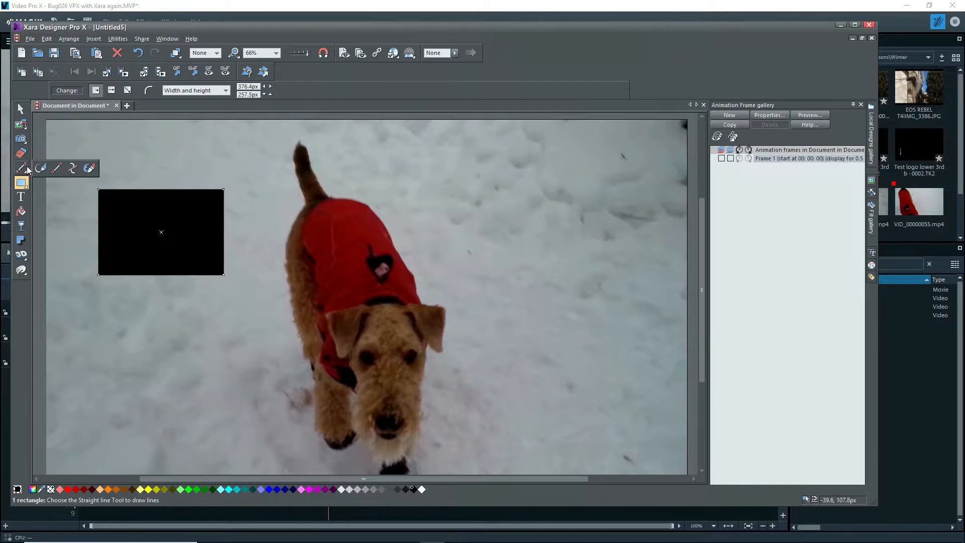
pyautogui.click(21, 212)
pyautogui.moveTo(99, 231); pyautogui.dragTo(224, 233)
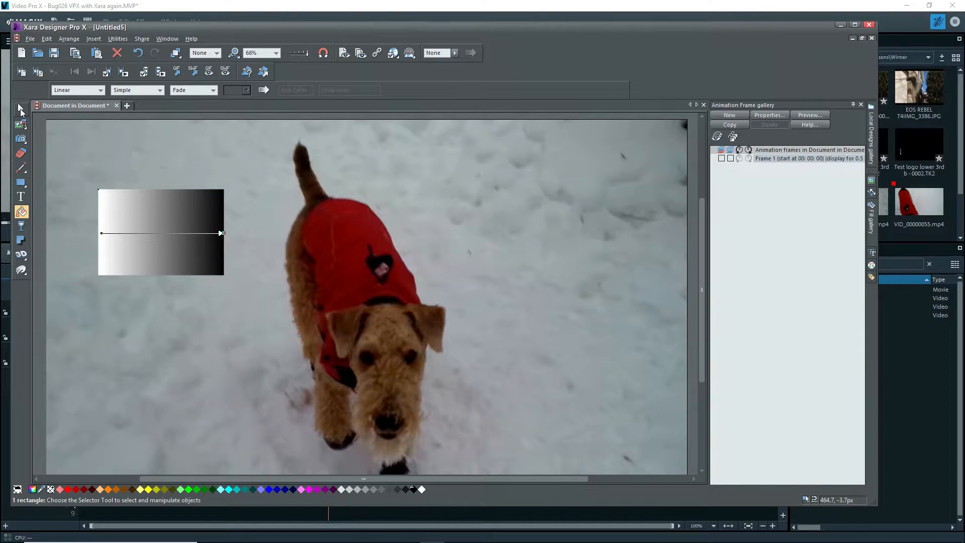
# Step: Select the gradient rectangle and apply the object name "mask" to it
pyautogui.click(21, 109)
pyautogui.click(397, 91)
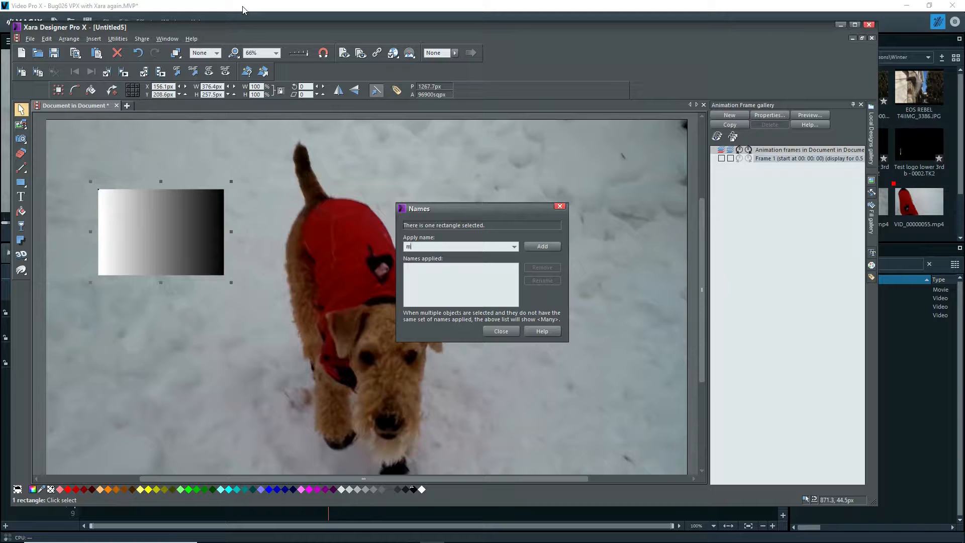
pyautogui.press('Return')
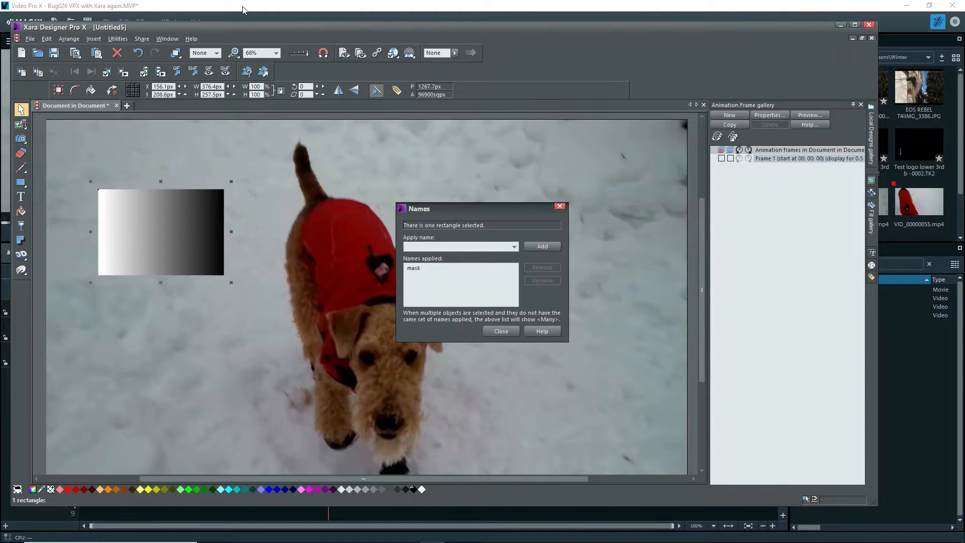
pyautogui.click(502, 331)
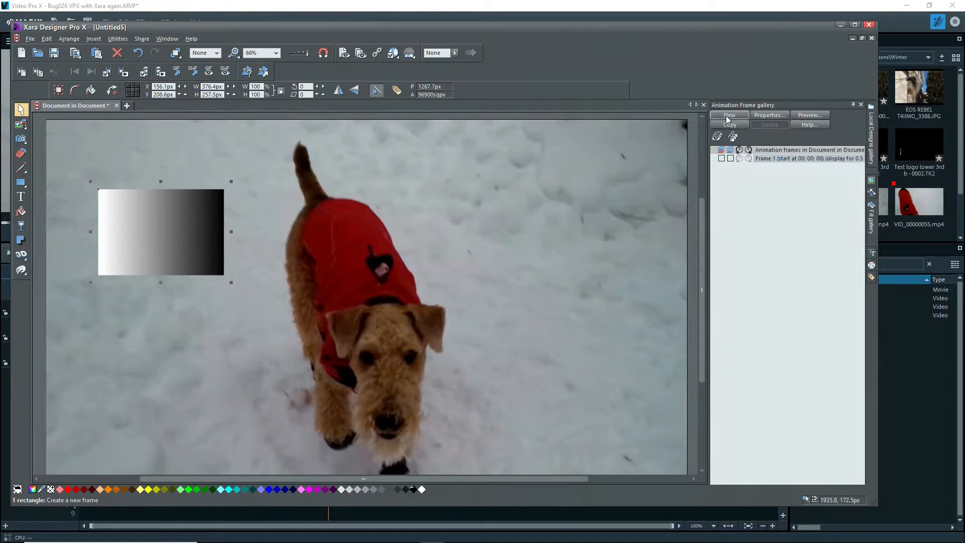
# Step: Add further animation frames, moving the gradient rectangle toward the picture's centre and enlarging it to about 687 × 470 px
pyautogui.click(729, 115)
pyautogui.moveTo(165, 224); pyautogui.dragTo(351, 298)
pyautogui.click(717, 127)
pyautogui.click(730, 125)
pyautogui.click(743, 124)
pyautogui.moveTo(390, 265); pyautogui.dragTo(495, 195)
# Step: Copy the enlarged rectangle's frame several more times, then return to Video Pro X and scrub through the second overlay animation
pyautogui.click(730, 126)
pyautogui.click(730, 126)
pyautogui.click(730, 126)
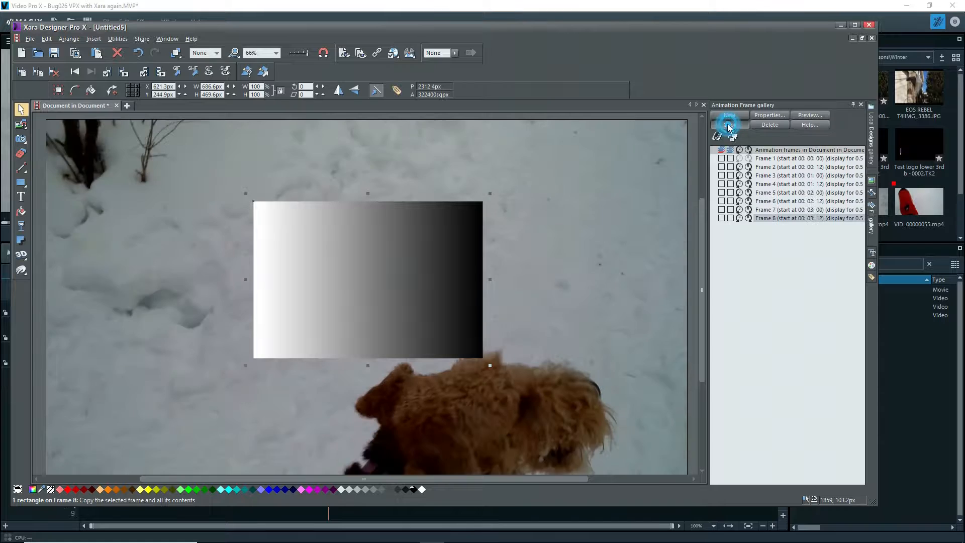
pyautogui.click(730, 127)
pyautogui.click(869, 26)
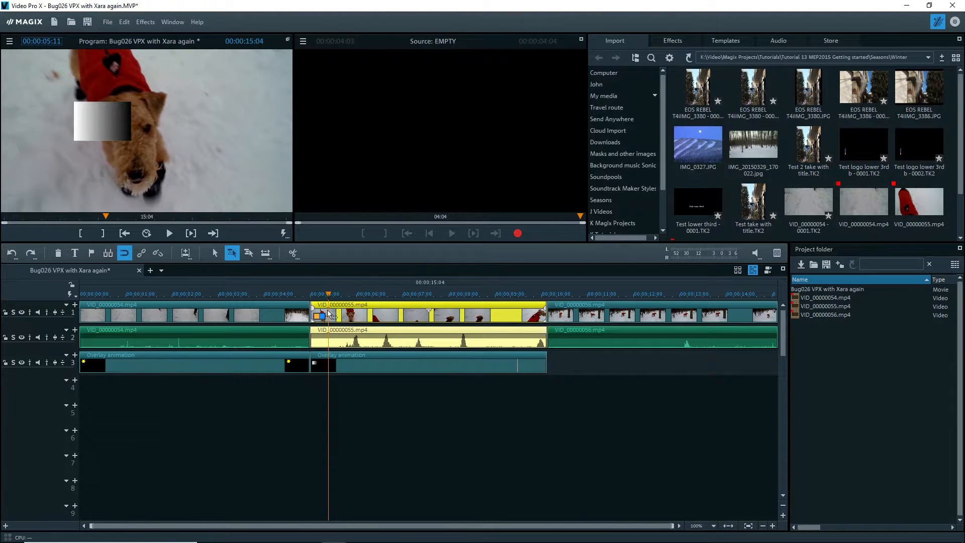
pyautogui.moveTo(329, 293); pyautogui.dragTo(526, 311)
# Step: Place the playback marker at 00:00:11:02 and create an overlay animation for the VID_00000056.mp4 clip in Xara Designer Pro X
pyautogui.click(591, 295)
pyautogui.click(591, 318)
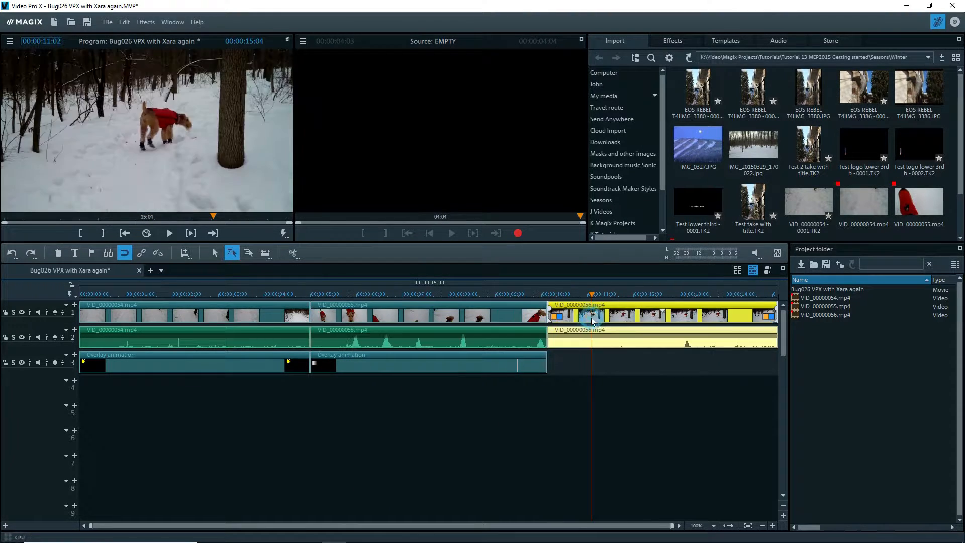
pyautogui.rightClick(595, 316)
pyautogui.moveTo(637, 225)
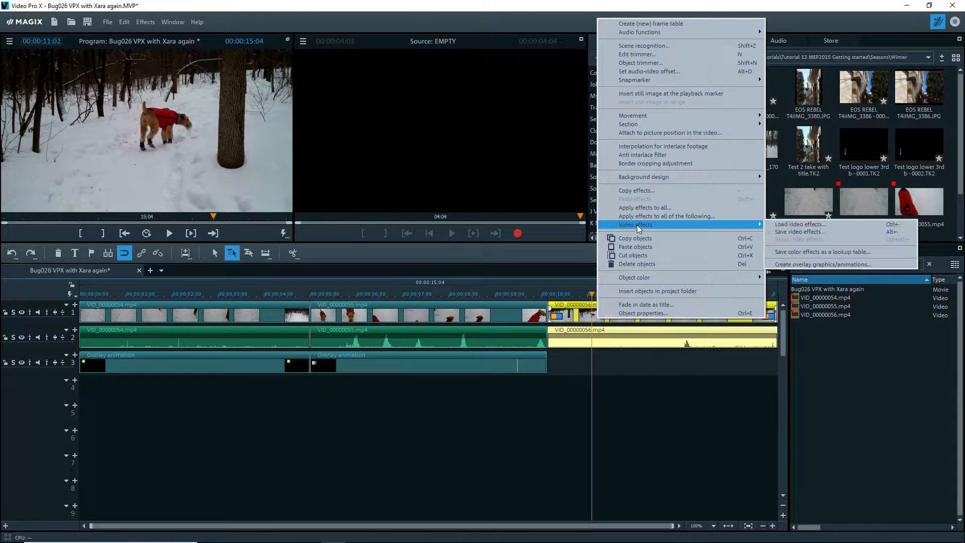
pyautogui.click(805, 265)
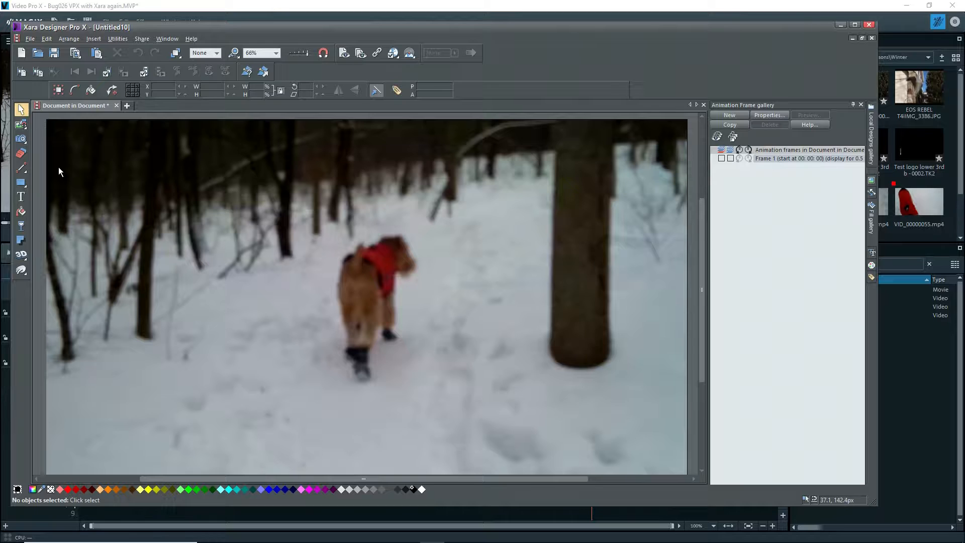
# Step: Add the 72pt Open Sans text "This is text using Xara" across the upper part of the picture
pyautogui.click(195, 219)
pyautogui.click(172, 109)
pyautogui.click(161, 226)
pyautogui.write('This is text using Xara')
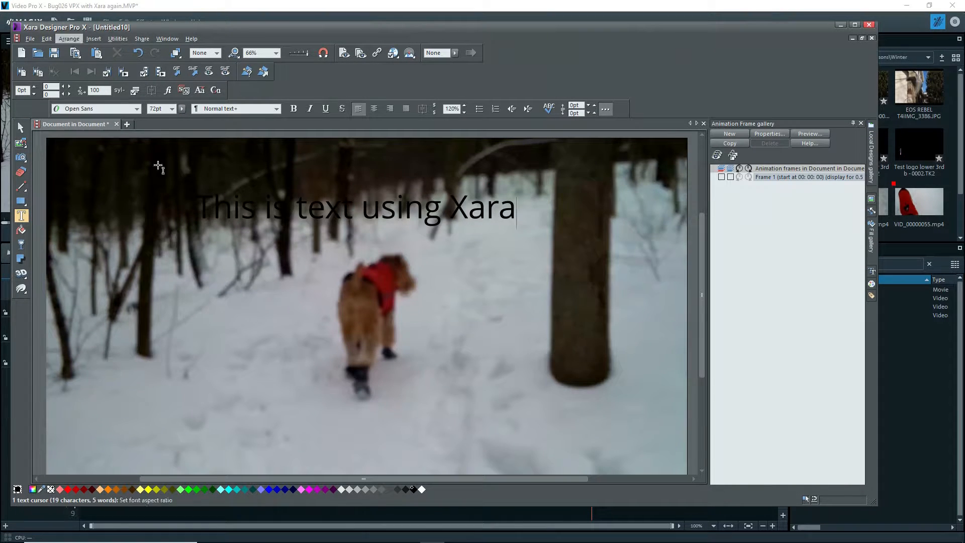
# Step: Make the whole text line bold and magenta, then assign it the object name "text"
pyautogui.hotkey('ctrl', 'a')
pyautogui.click(310, 490)
pyautogui.click(21, 127)
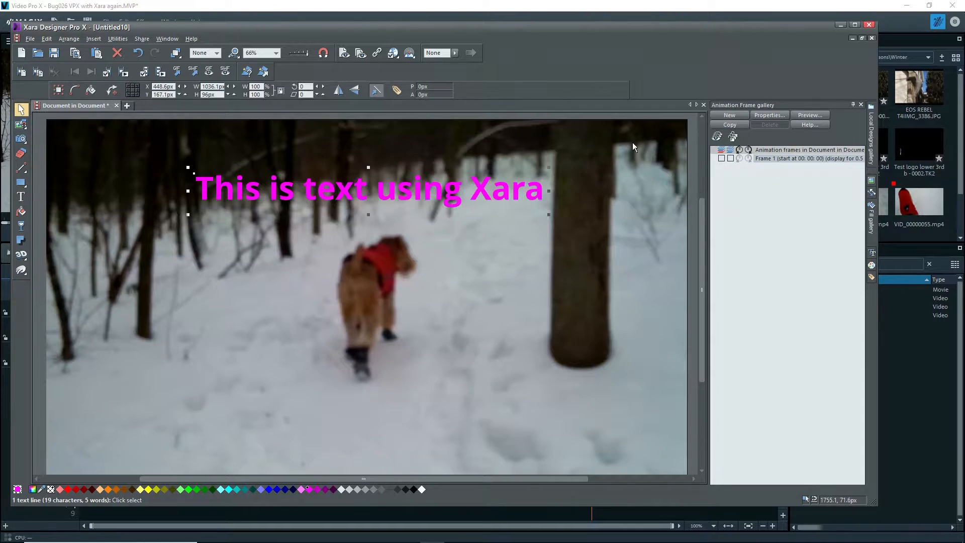
pyautogui.click(396, 90)
pyautogui.write('text')
pyautogui.click(543, 246)
pyautogui.click(501, 331)
# Step: Copy the animation frame up to Frame 11, moving the text to the picture's lower part and recolouring it cyan, yellow and finally red
pyautogui.click(731, 125)
pyautogui.moveTo(335, 190); pyautogui.dragTo(436, 412)
pyautogui.click(730, 125)
pyautogui.click(730, 125)
pyautogui.click(229, 489)
pyautogui.click(730, 125)
pyautogui.click(156, 489)
pyautogui.click(730, 124)
pyautogui.click(68, 489)
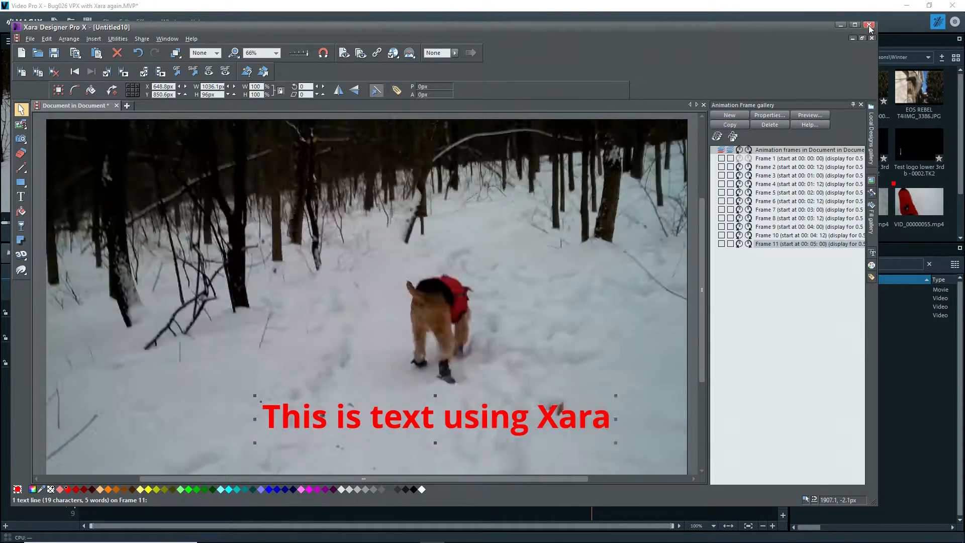
# Step: Return to Video Pro X, scrub back through the overlay animations to 00:00:03:07, and save the project
pyautogui.click(871, 25)
pyautogui.moveTo(593, 294); pyautogui.dragTo(226, 279)
pyautogui.click(87, 23)
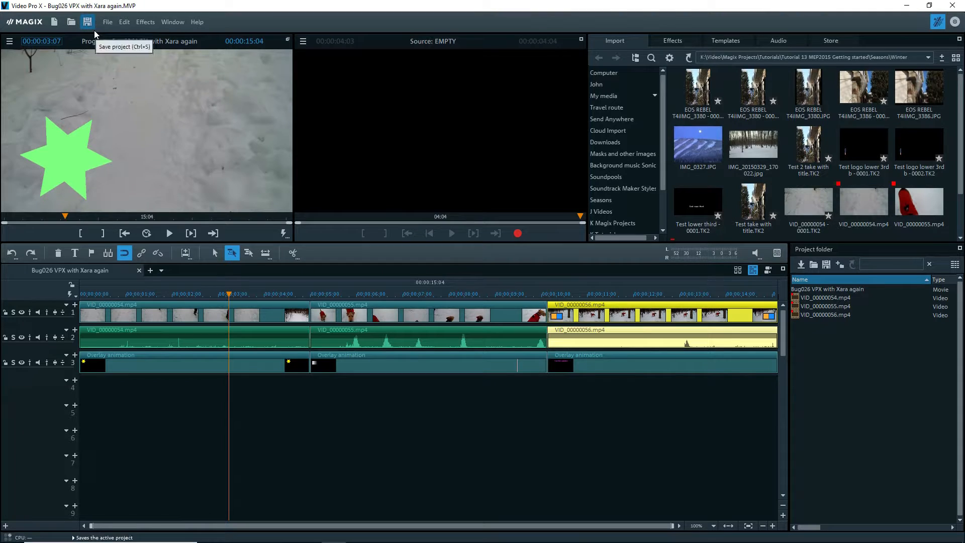
# Step: Restart Video Pro X and reopen the recent project "Bug026 VPX with Xara again"
pyautogui.click(952, 6)
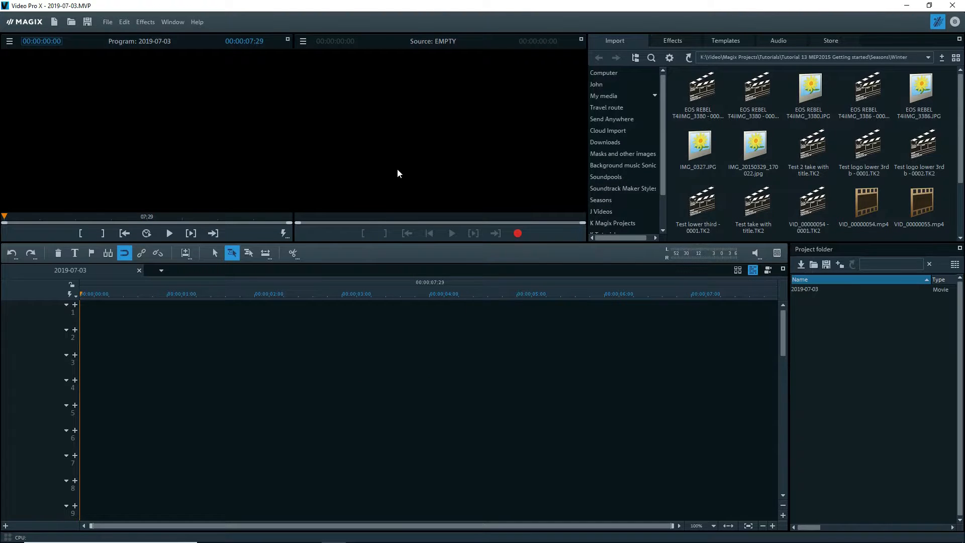
pyautogui.click(317, 220)
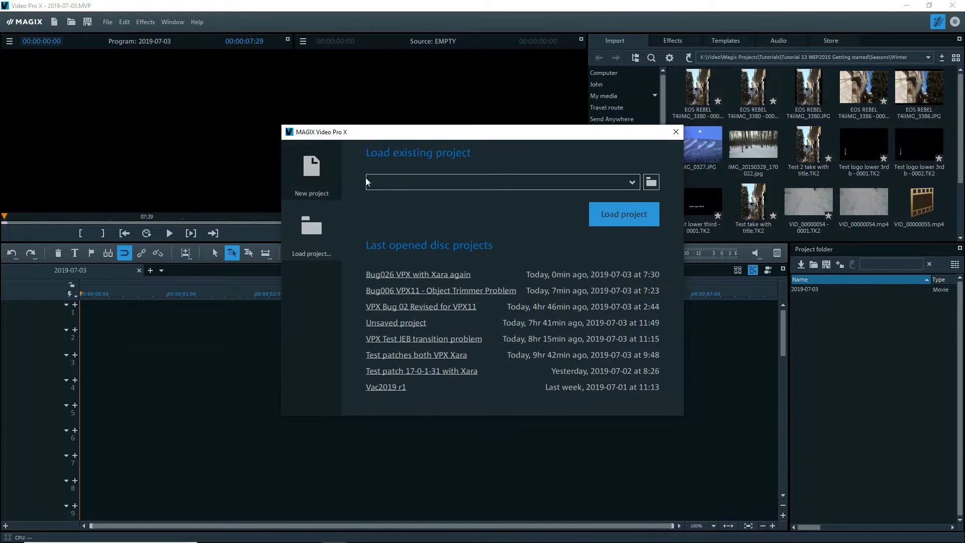
pyautogui.click(632, 183)
pyautogui.click(418, 275)
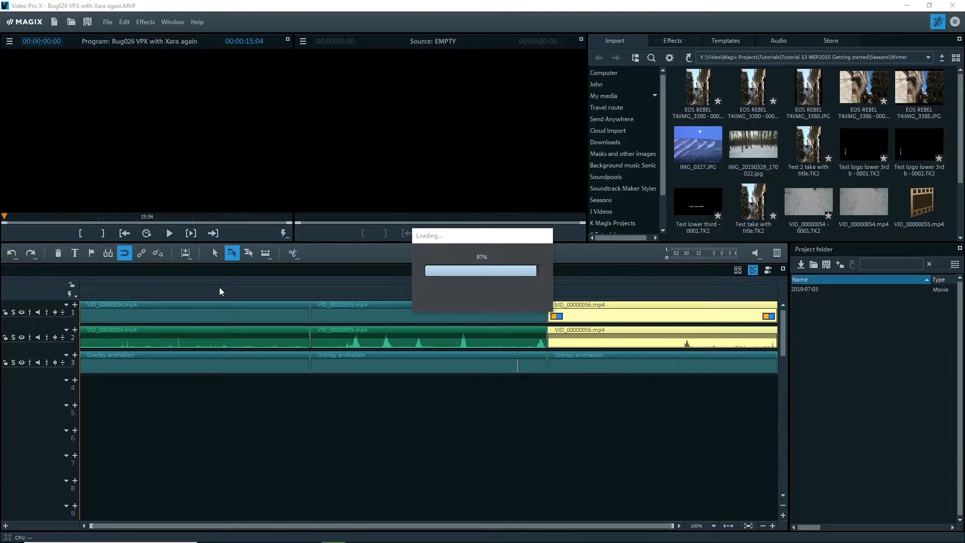
# Step: Scrub the reopened project from 00:00:00:28 to 00:00:12:15 to check the star, gradient and text overlays
pyautogui.click(124, 293)
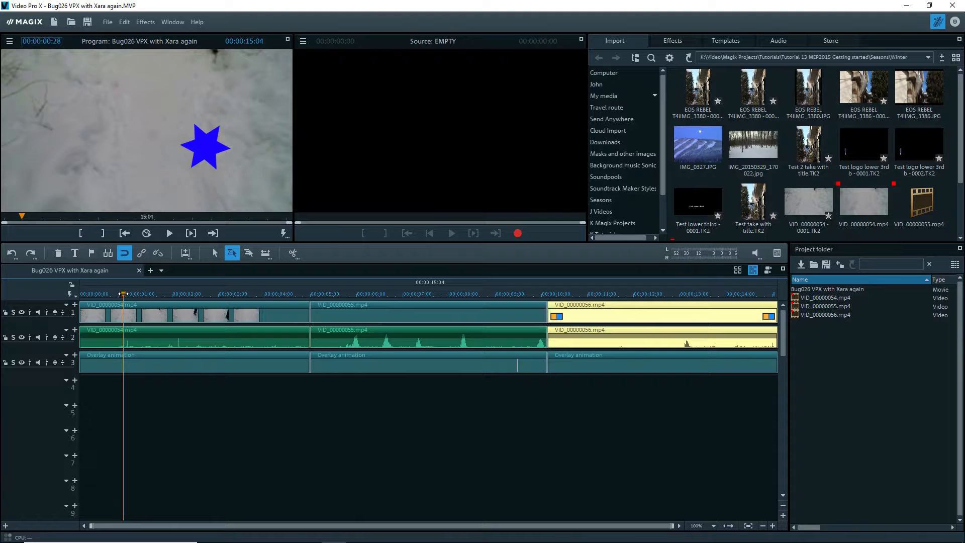
pyautogui.click(124, 293)
pyautogui.moveTo(124, 294); pyautogui.dragTo(659, 298)
# Step: Save the project under the new name "Bug026 VPX with Xara again - before rebooting.MVP"
pyautogui.click(108, 21)
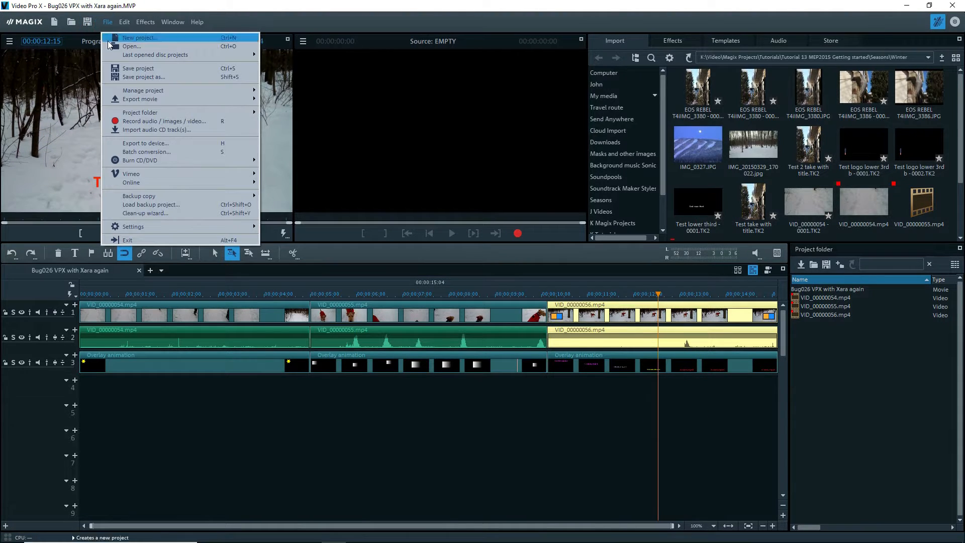
pyautogui.click(131, 79)
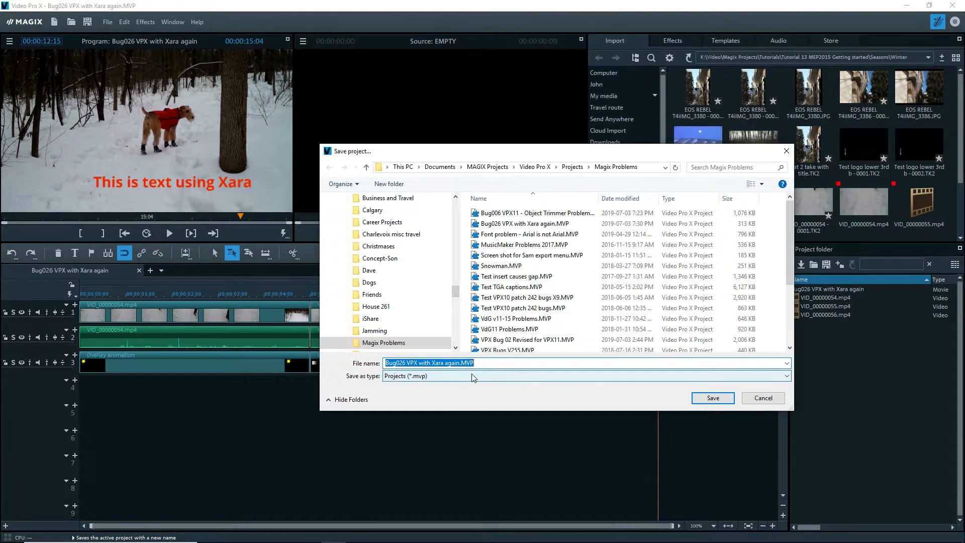
pyautogui.click(459, 363)
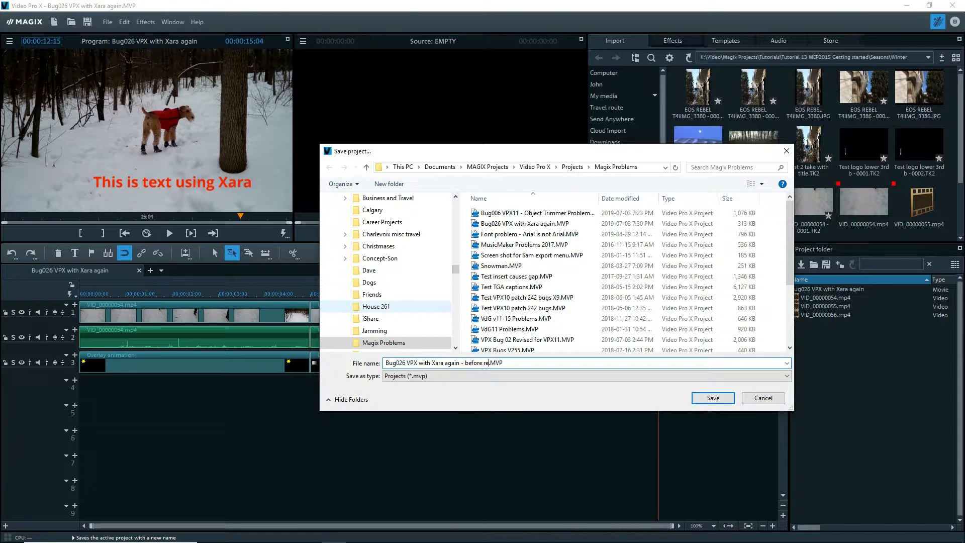
pyautogui.write('- before rebooting')
pyautogui.press('Return')
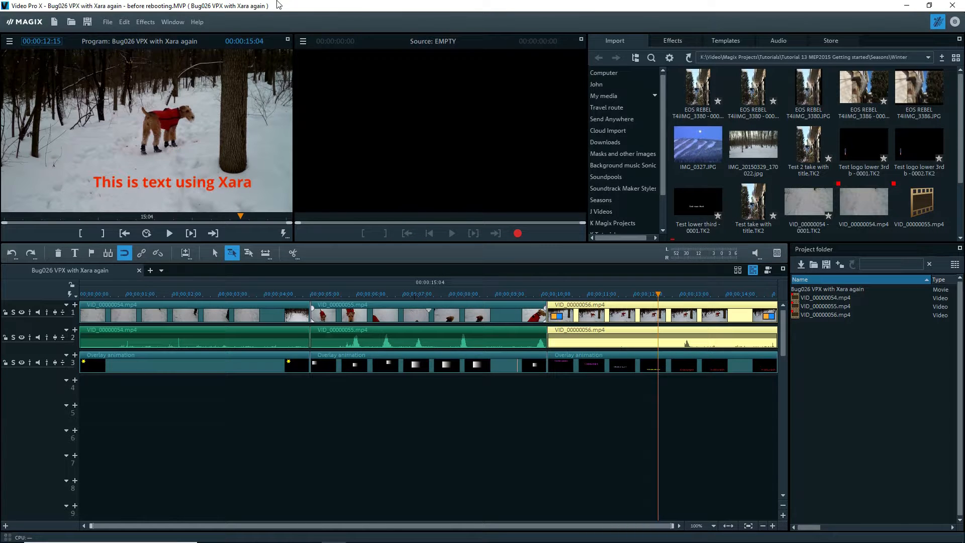
# Step: Close Video Pro X, start it again, and load the "before rebooting" project copy
pyautogui.click(961, 4)
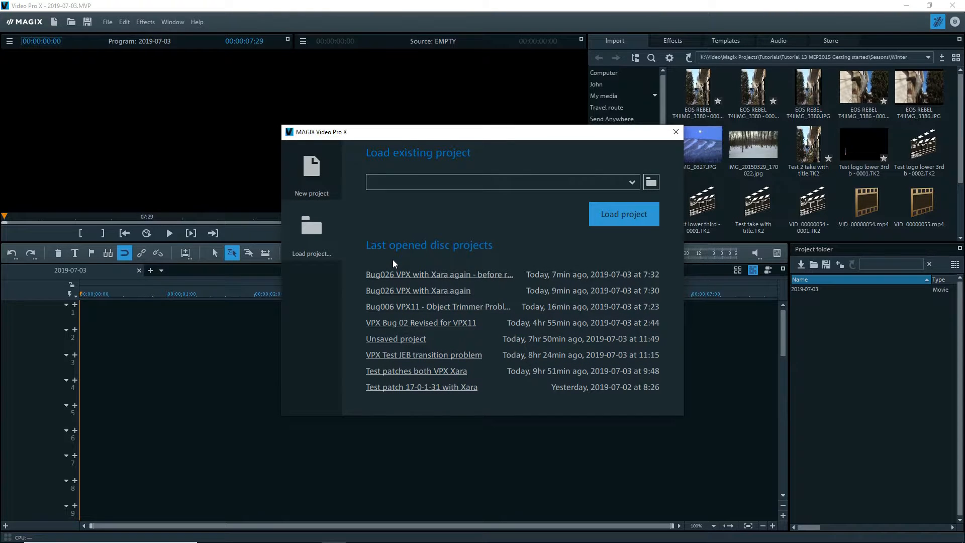
pyautogui.click(408, 180)
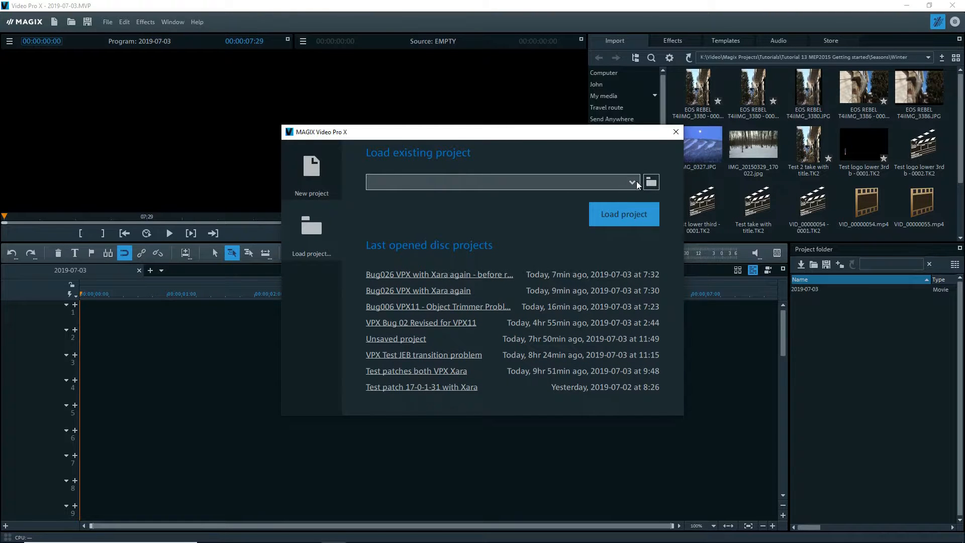
pyautogui.click(415, 276)
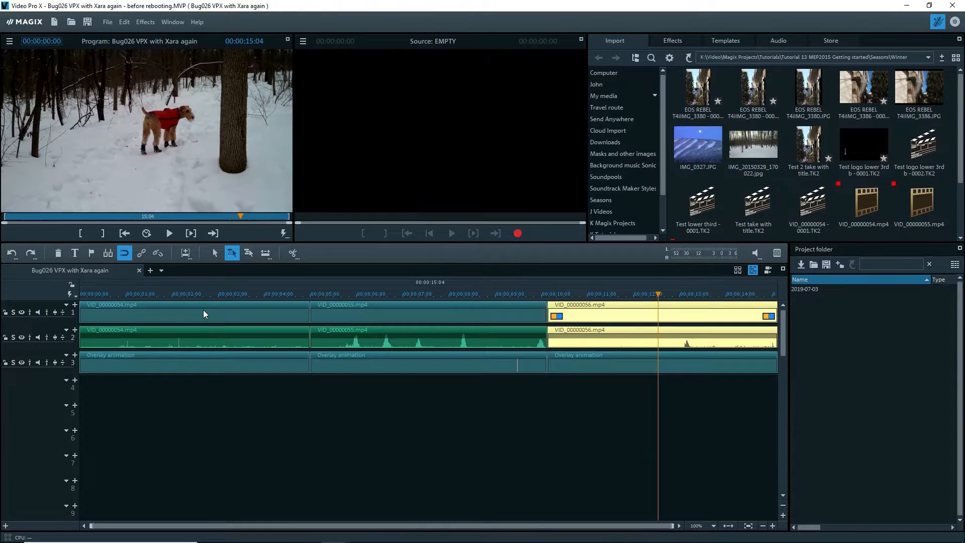
# Step: Scrub back and forth through the loaded project to examine all three overlay animations in the program preview
pyautogui.click(93, 296)
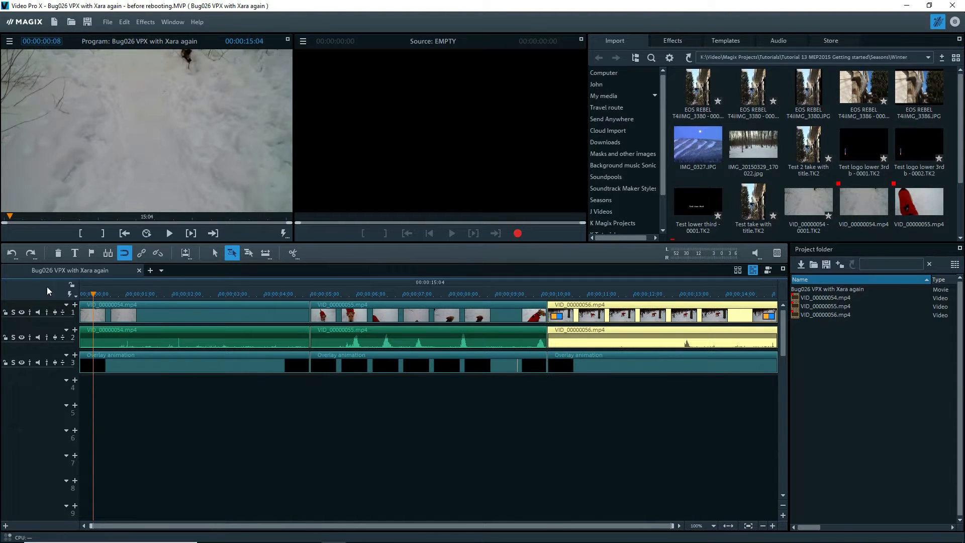
pyautogui.moveTo(92, 294); pyautogui.dragTo(671, 319)
pyautogui.press('space')
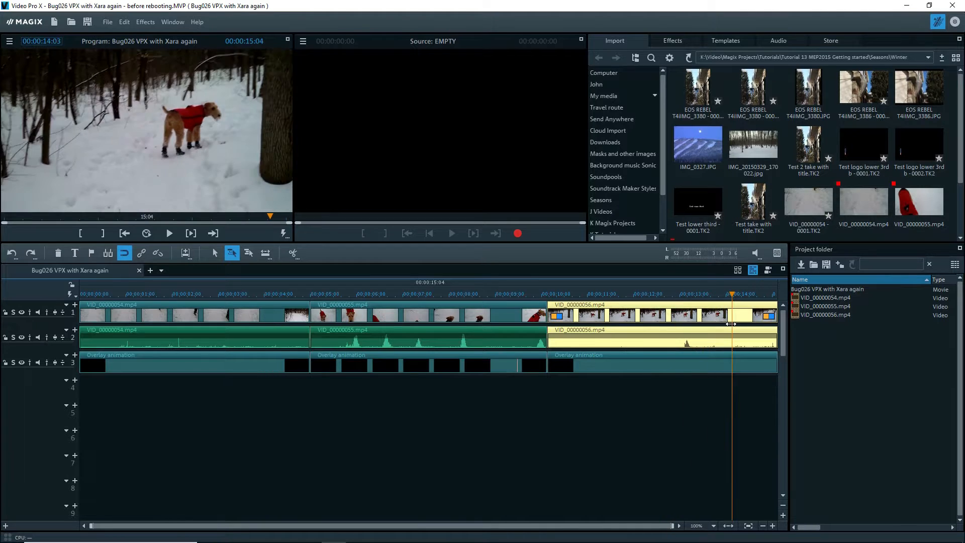
pyautogui.moveTo(672, 328); pyautogui.dragTo(102, 312)
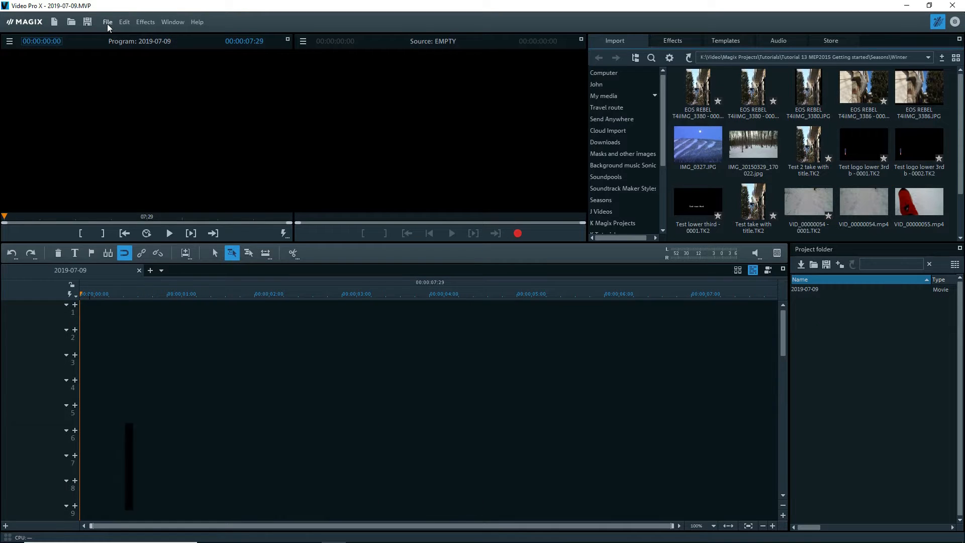
# Step: Open "Bug026 VPX with Xara again - before rebooting.MVP" from the last opened projects for a retest
pyautogui.click(108, 22)
pyautogui.moveTo(134, 57)
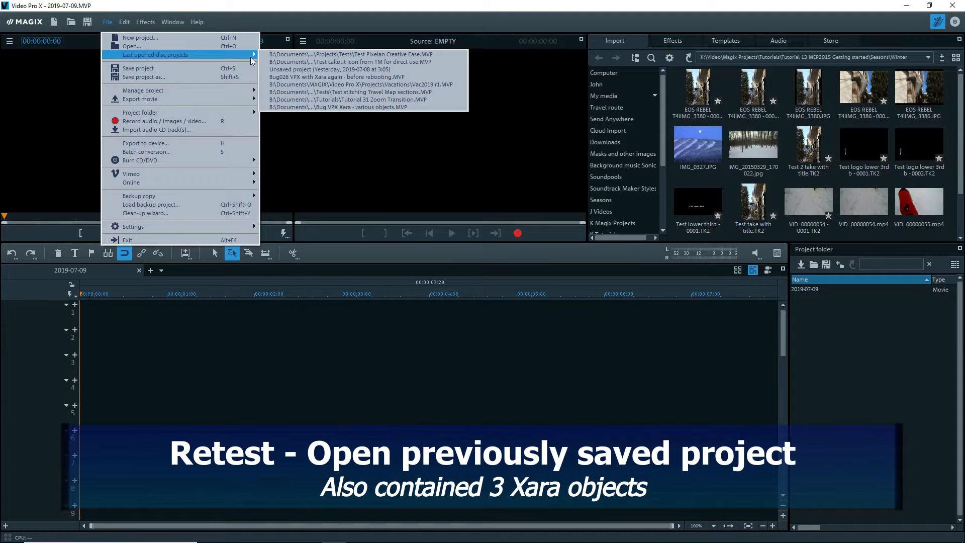
pyautogui.click(289, 78)
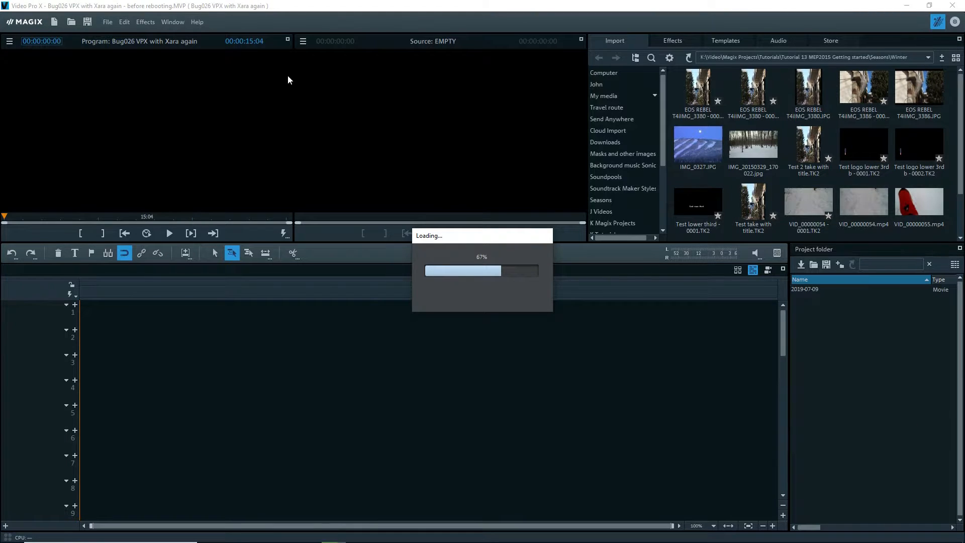
# Step: Scrub across the Clipart and Oval sections of the timeline to check the Xar objects in the preview
pyautogui.moveTo(377, 293); pyautogui.dragTo(616, 293)
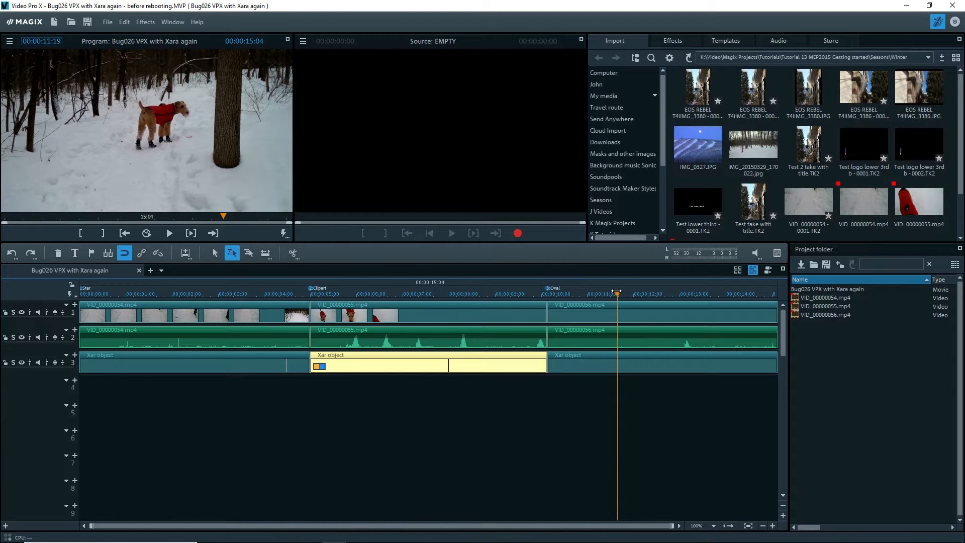
pyautogui.moveTo(289, 294)
pyautogui.mouseDown()
pyautogui.moveTo(279, 302)
pyautogui.moveTo(395, 301)
pyautogui.mouseUp()
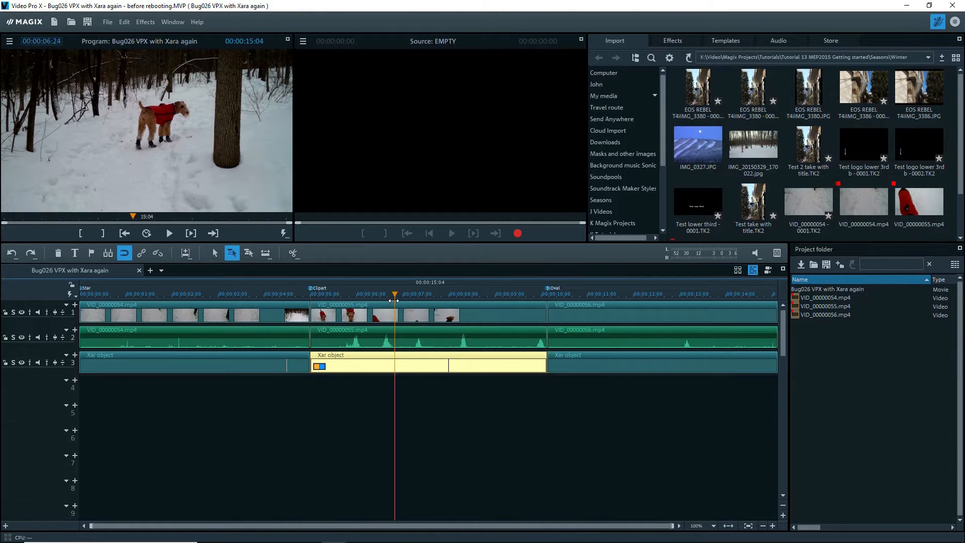
pyautogui.moveTo(394, 301); pyautogui.dragTo(396, 301)
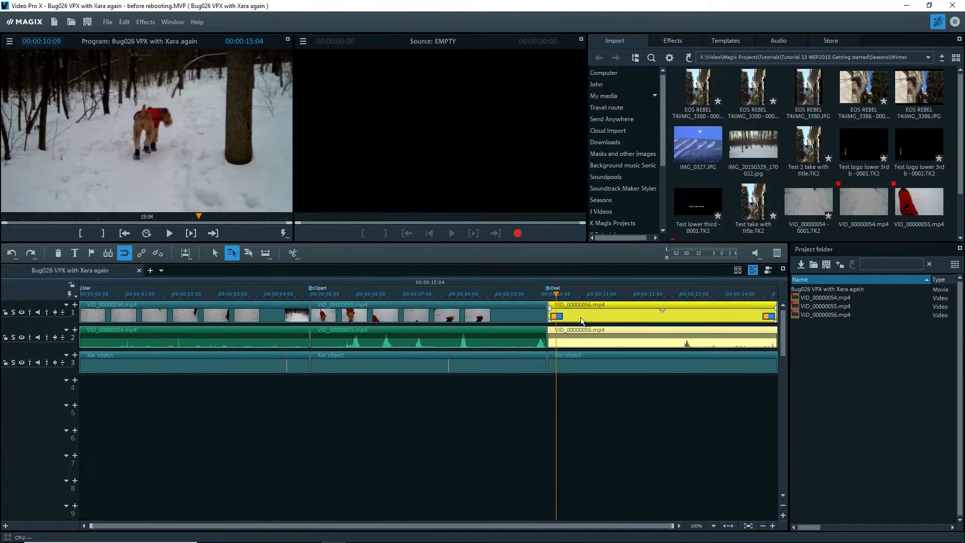
# Step: Open the Oval section's Xar object in Xara Designer Pro X and draw a yellow ellipse about 632 × 181 px over the dog
pyautogui.doubleClick(595, 362)
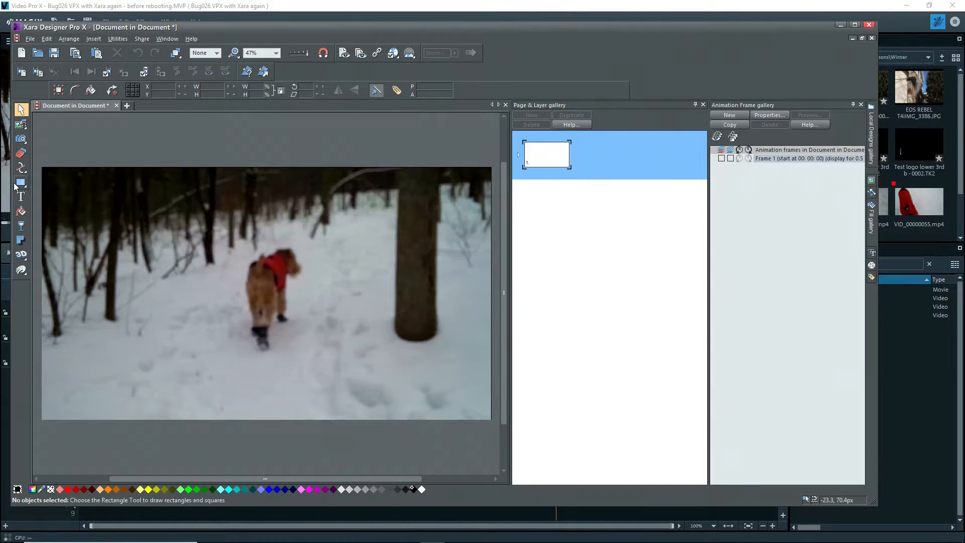
pyautogui.click(47, 183)
pyautogui.moveTo(156, 278); pyautogui.dragTo(304, 320)
pyautogui.click(148, 489)
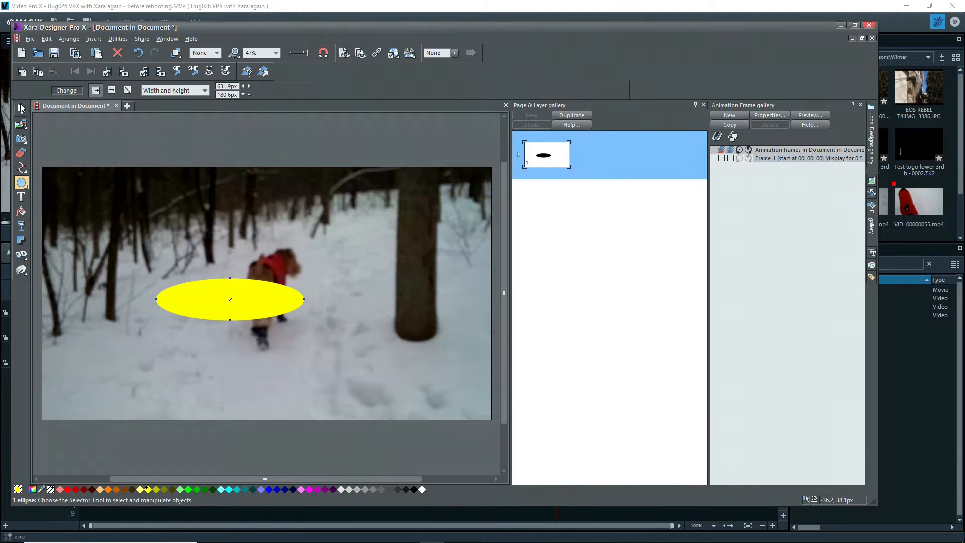
# Step: Select the yellow ellipse and assign it an object name
pyautogui.click(22, 110)
pyautogui.click(397, 90)
pyautogui.write('o')
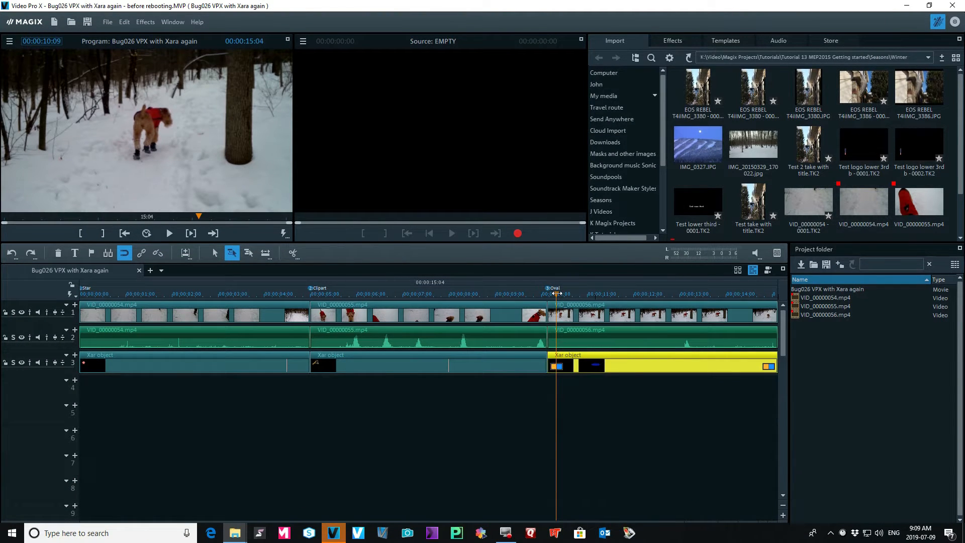
# Step: Scrub back through the Xar objects to 00:00:02:19 in the star section and save the project
pyautogui.moveTo(557, 293); pyautogui.dragTo(201, 306)
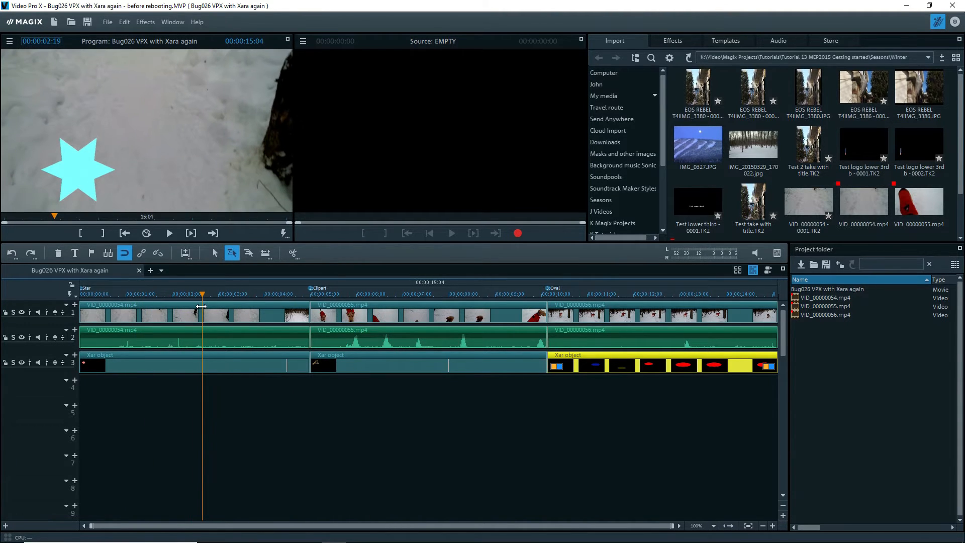
pyautogui.click(85, 23)
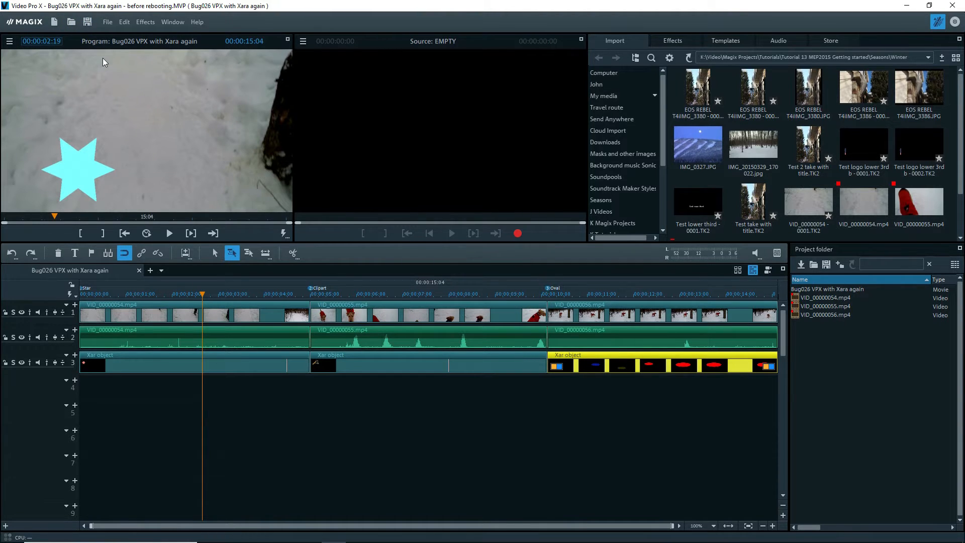
# Step: Restart Video Pro X and reload the saved "before rebooting" project with the Xar objects
pyautogui.click(954, 7)
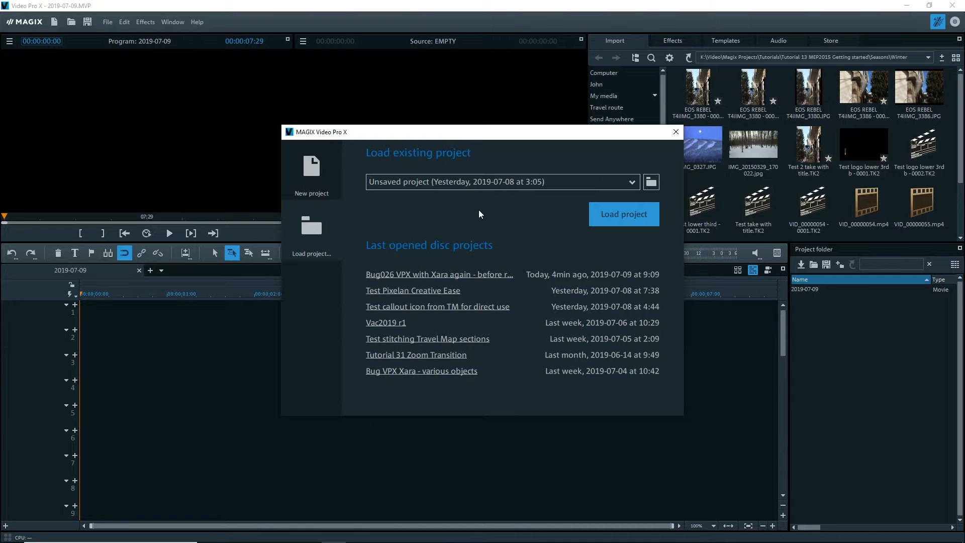
pyautogui.click(632, 182)
pyautogui.click(632, 182)
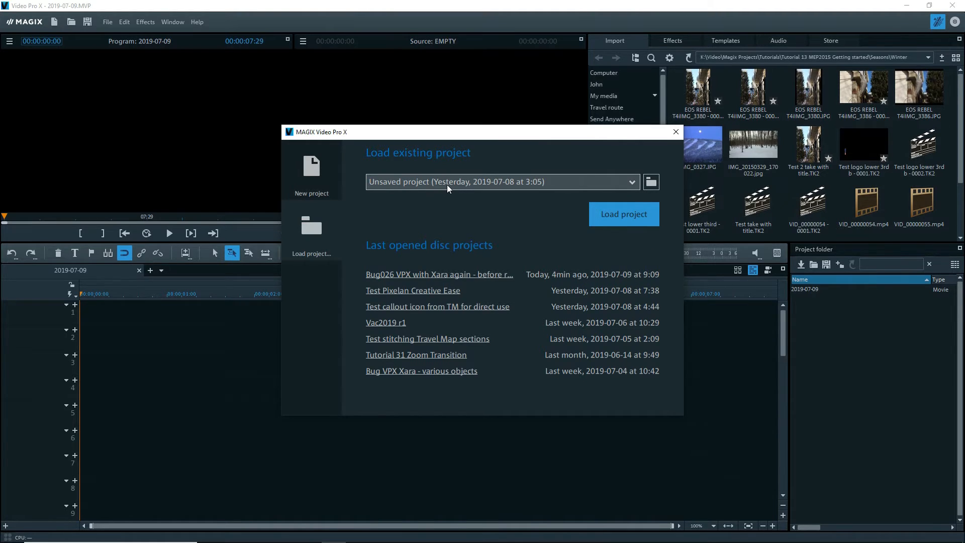
pyautogui.click(455, 274)
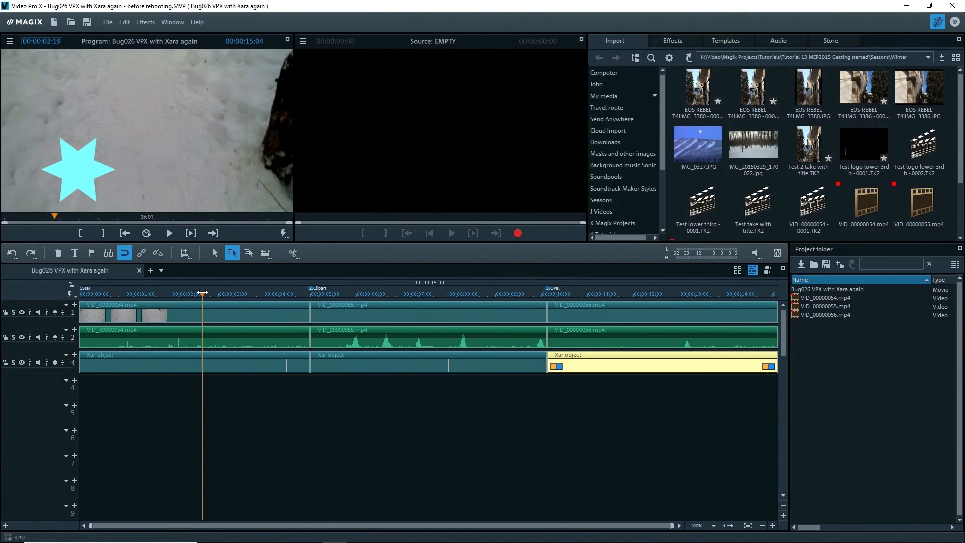
# Step: Scrub to 00:00:05:26 in the Clipart section and select its Xar object for inspection
pyautogui.moveTo(202, 292); pyautogui.dragTo(350, 321)
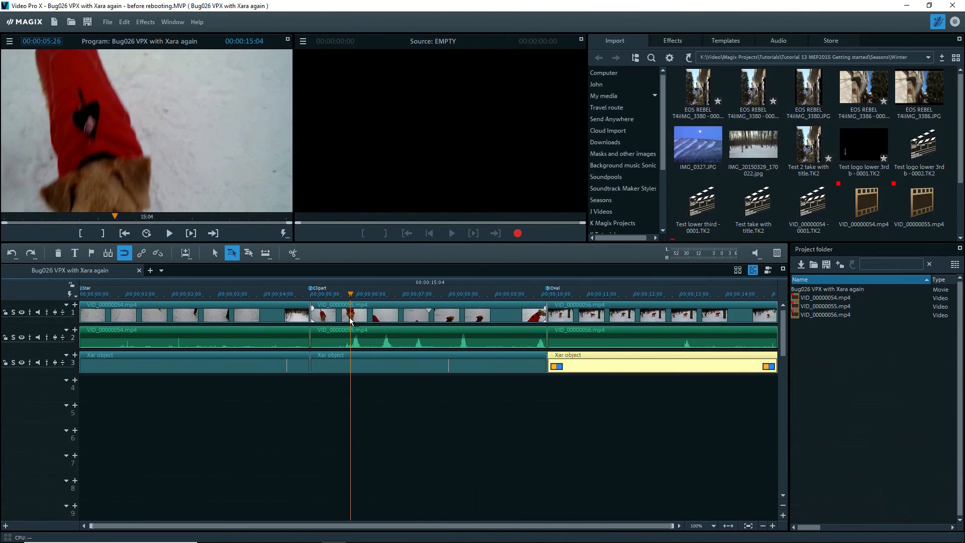
pyautogui.click(386, 366)
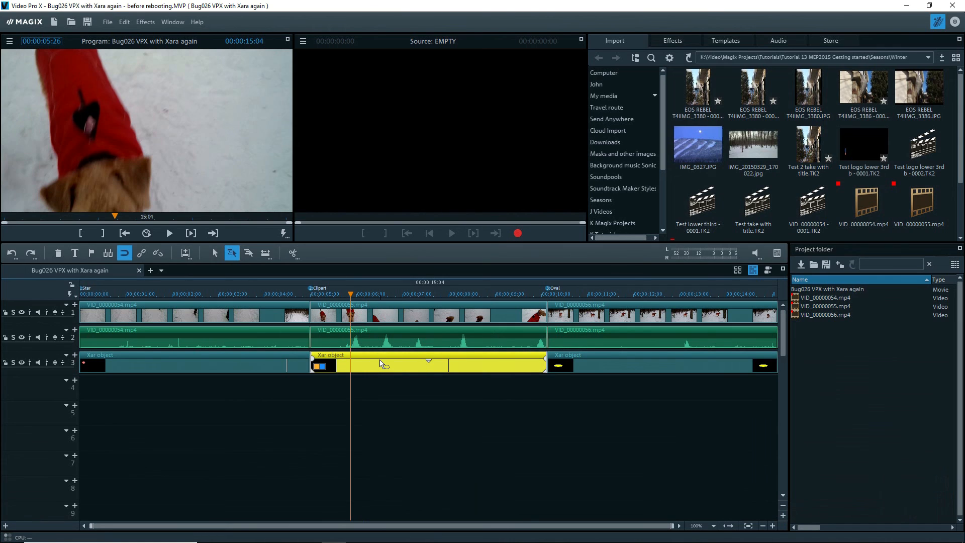